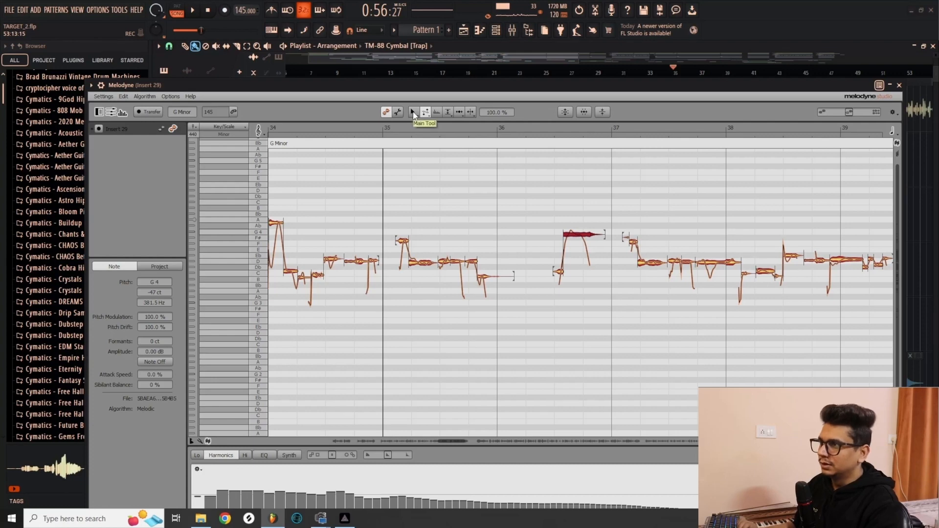
Activate the Main Tool and select the G 4 note between bars 36 and 37.
{"action": "left_click", "coordinate": [458, 149]}
{"action": "left_click", "coordinate": [414, 113]}
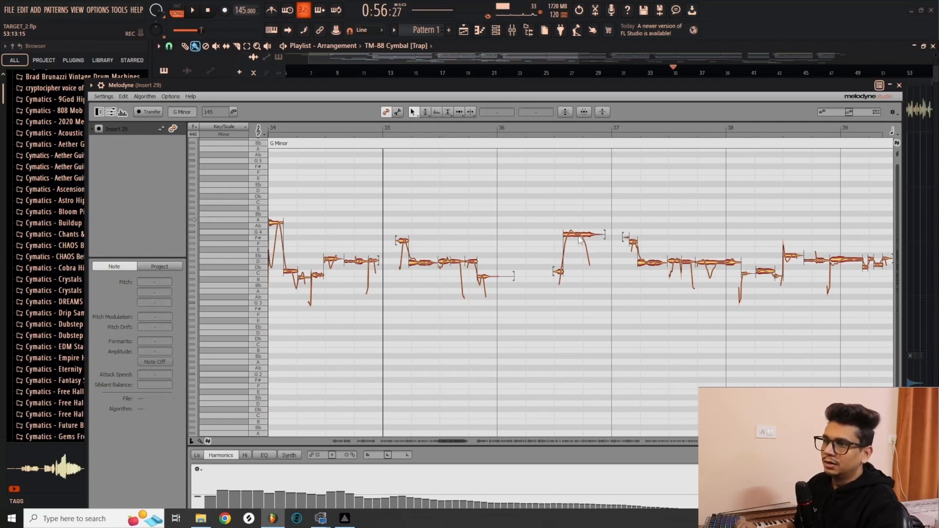
{"action": "mouse_move", "coordinate": [580, 239]}
{"action": "left_mouse_down"}
{"action": "mouse_move", "coordinate": [579, 227]}
{"action": "mouse_move", "coordinate": [574, 236]}
{"action": "left_mouse_up"}
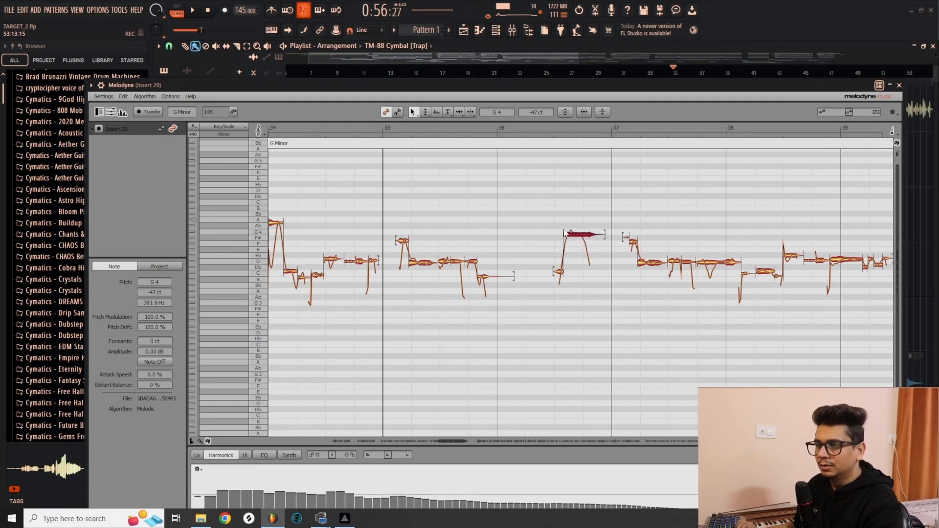
Pan the note editor back and forth around bars 34 to 39 with the Scroll Tool and activate the Zoom Tool.
{"action": "left_click", "coordinate": [412, 112]}
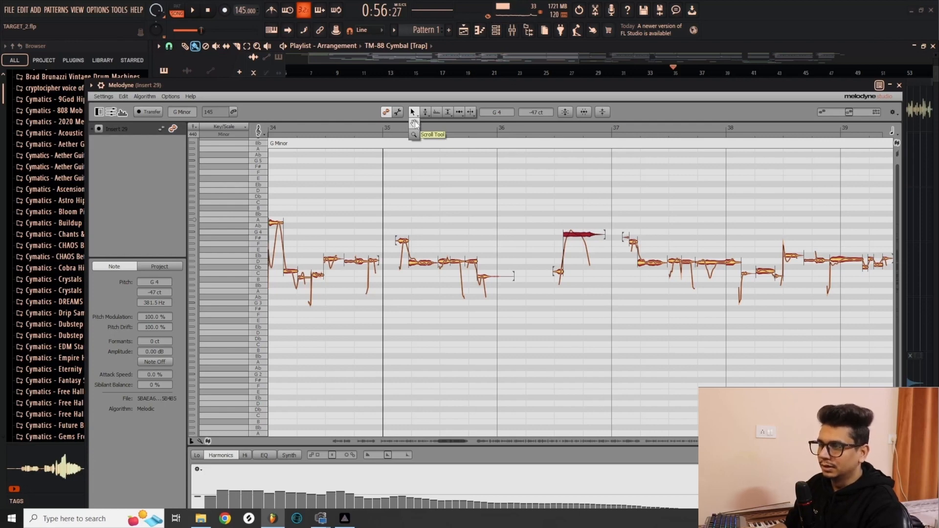
{"action": "left_click", "coordinate": [414, 123]}
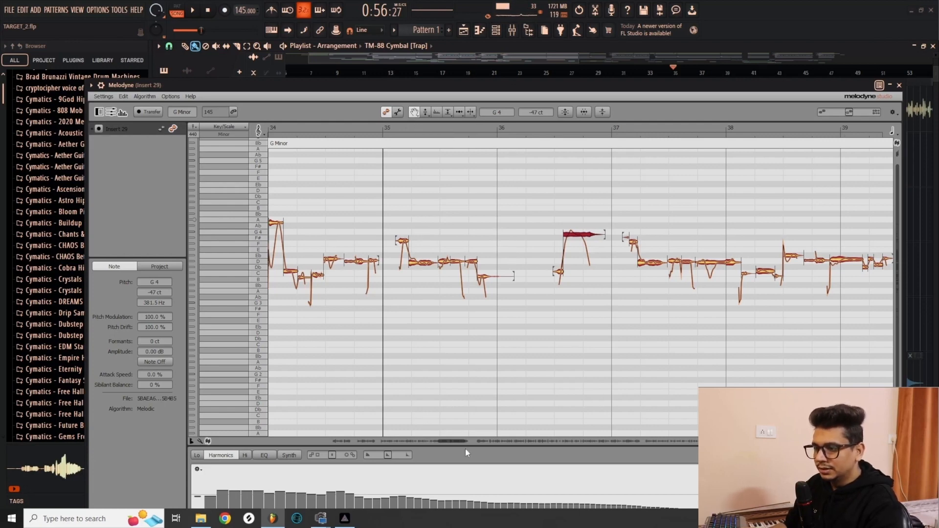
{"action": "mouse_move", "coordinate": [444, 441]}
{"action": "left_mouse_down"}
{"action": "mouse_move", "coordinate": [454, 441]}
{"action": "mouse_move", "coordinate": [441, 441]}
{"action": "left_mouse_up"}
{"action": "left_click_drag", "start_coordinate": [605, 335], "coordinate": [568, 333]}
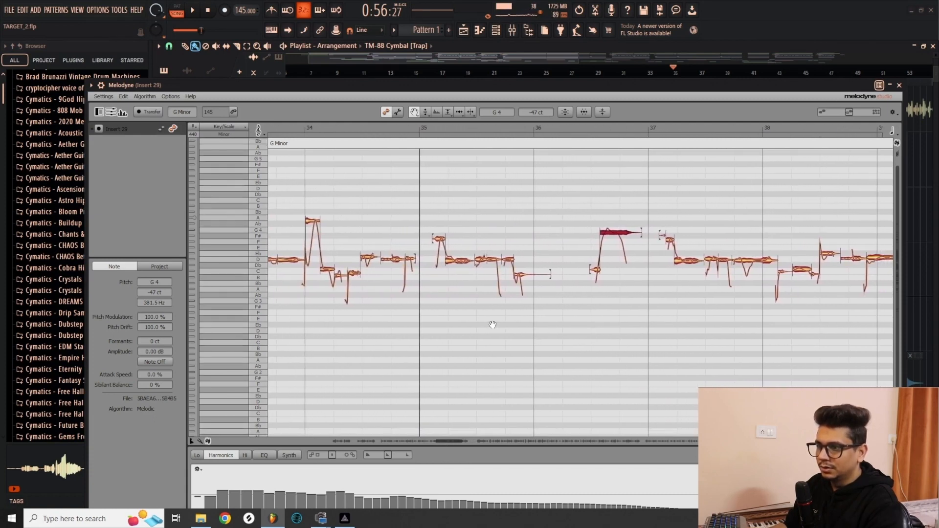
{"action": "left_click_drag", "start_coordinate": [506, 312], "coordinate": [386, 315]}
{"action": "left_click_drag", "start_coordinate": [573, 312], "coordinate": [409, 315]}
{"action": "left_click_drag", "start_coordinate": [505, 316], "coordinate": [671, 320]}
{"action": "left_click_drag", "start_coordinate": [472, 334], "coordinate": [633, 331]}
{"action": "left_click", "coordinate": [414, 113]}
{"action": "left_click", "coordinate": [416, 114]}
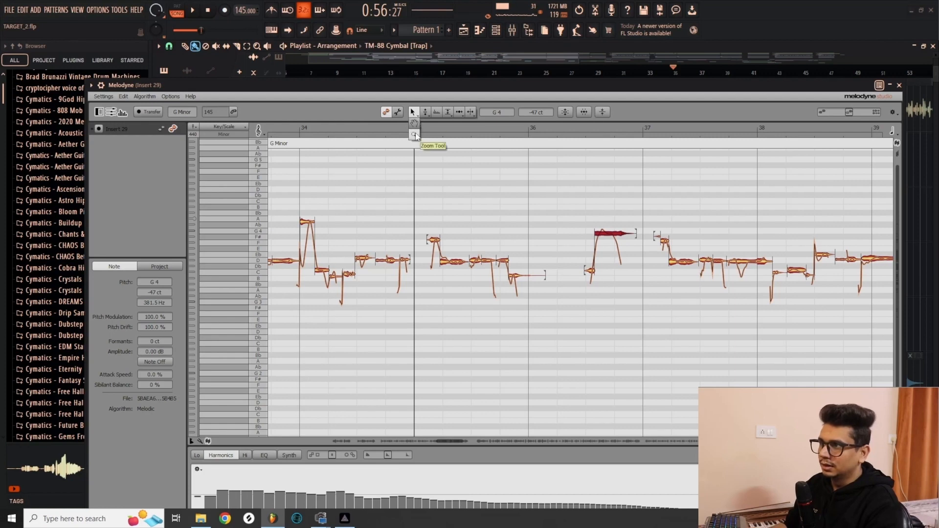
{"action": "left_click", "coordinate": [416, 135]}
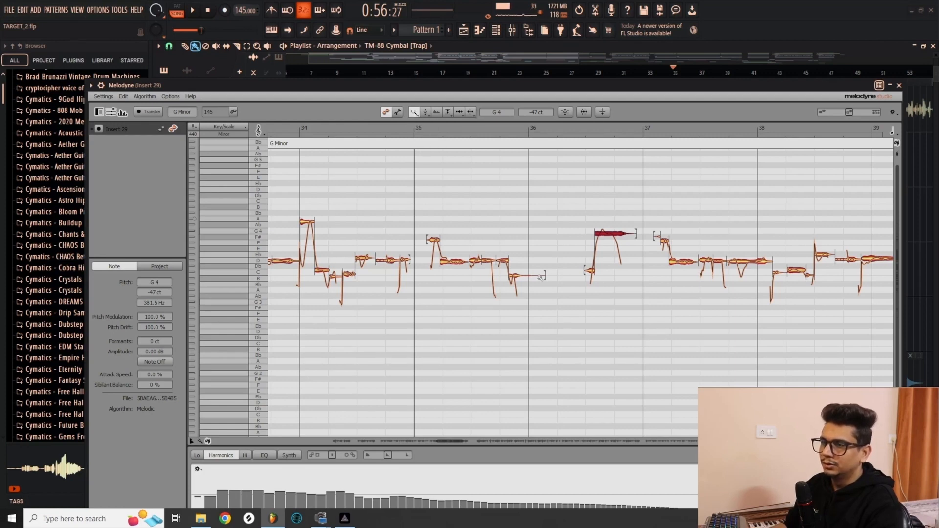
Try shifting the pitch of the selected G 4 note with the Pitch Tool and the Main Tool.
{"action": "left_click", "coordinate": [426, 113]}
{"action": "mouse_move", "coordinate": [612, 235]}
{"action": "left_mouse_down"}
{"action": "mouse_move", "coordinate": [610, 255]}
{"action": "mouse_move", "coordinate": [602, 234]}
{"action": "mouse_move", "coordinate": [599, 244]}
{"action": "left_mouse_up"}
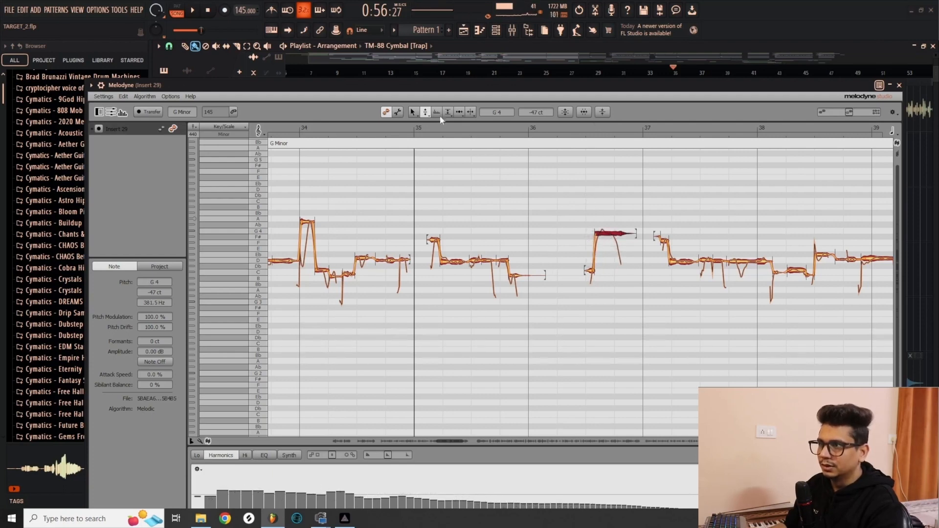
{"action": "left_click", "coordinate": [412, 111]}
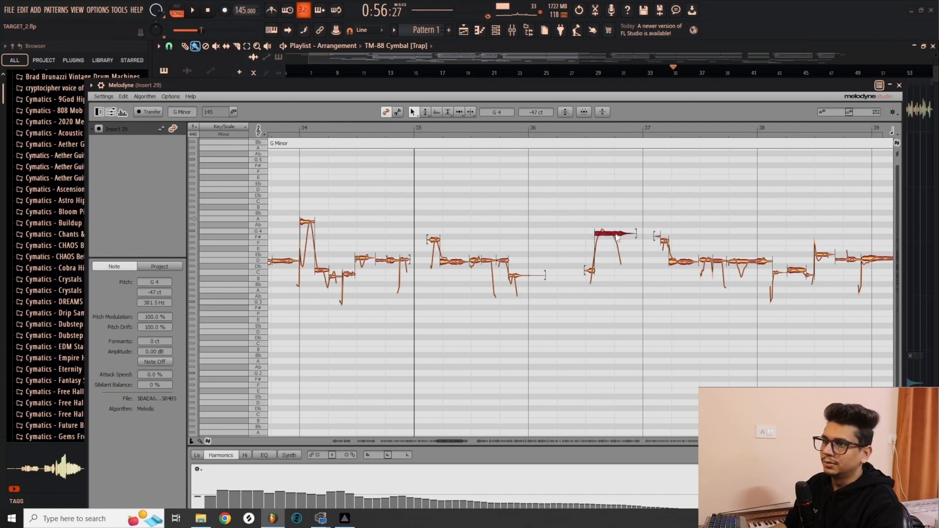
{"action": "mouse_move", "coordinate": [617, 234]}
{"action": "left_mouse_down"}
{"action": "mouse_move", "coordinate": [568, 234]}
{"action": "mouse_move", "coordinate": [621, 236]}
{"action": "left_mouse_up"}
{"action": "left_click", "coordinate": [425, 112]}
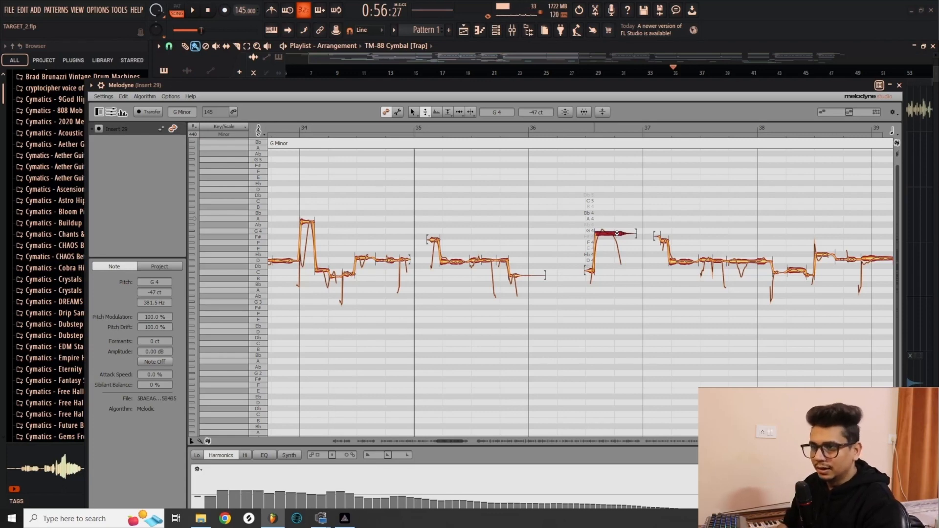
Raise the G 4 note's pitch modulation to 330 % with the Pitch Modulation Tool.
{"action": "left_click", "coordinate": [426, 112]}
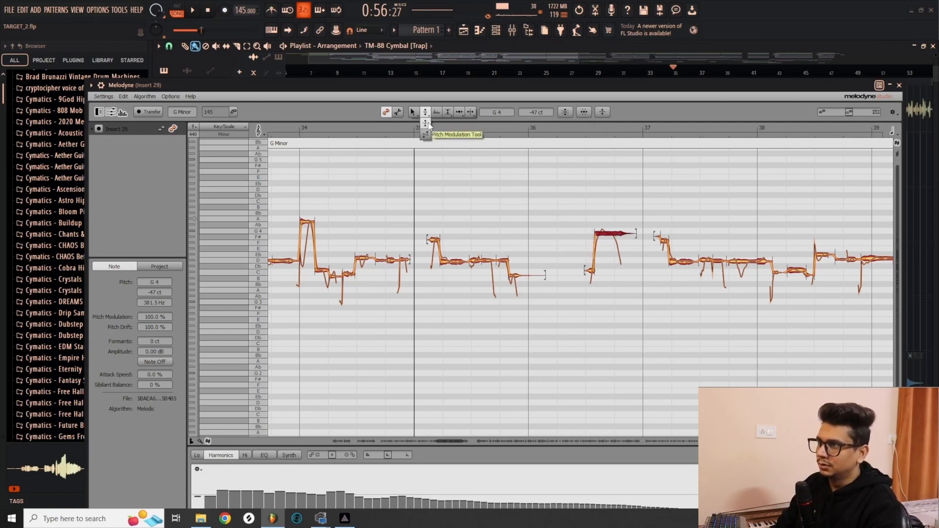
{"action": "left_click", "coordinate": [429, 125]}
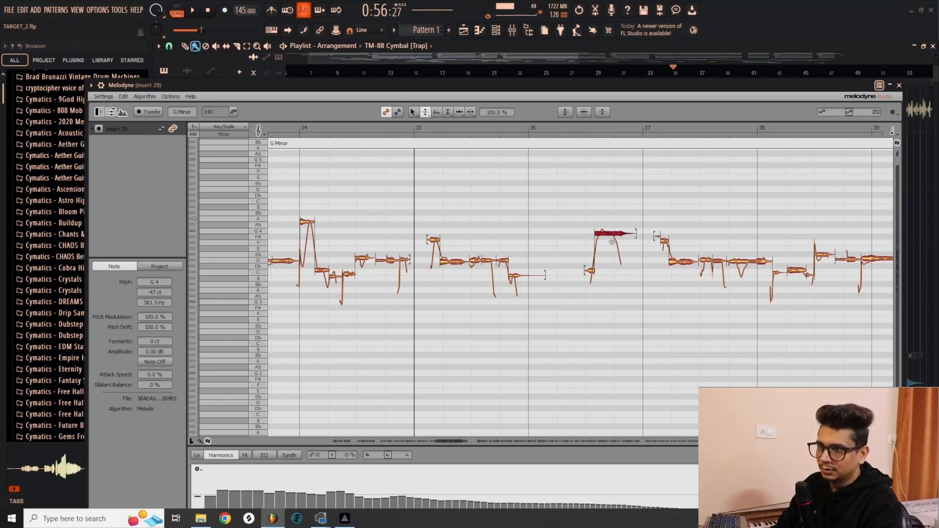
{"action": "left_click_drag", "start_coordinate": [611, 233], "coordinate": [594, 122]}
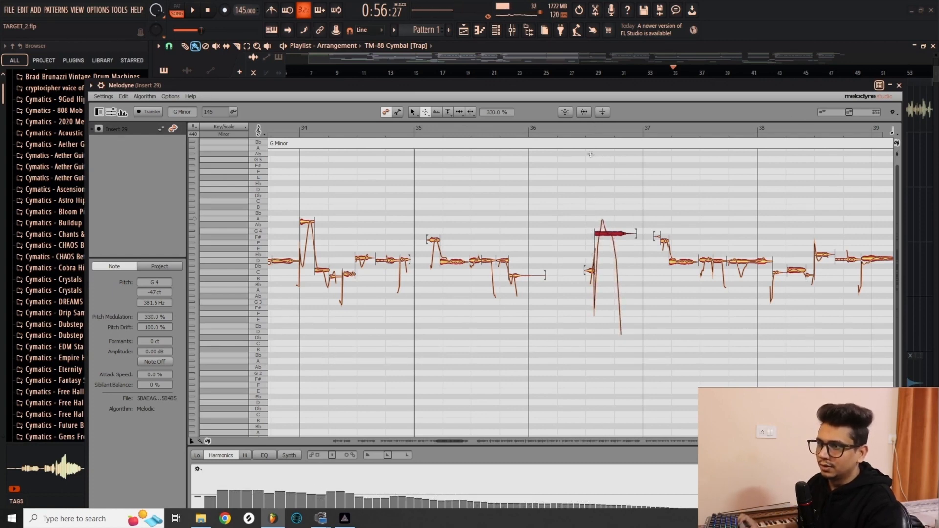
Reset the G 4 note's pitch modulation to 100 % and play back the vocal phrase.
{"action": "double_click", "coordinate": [610, 233]}
{"action": "key", "text": "space"}
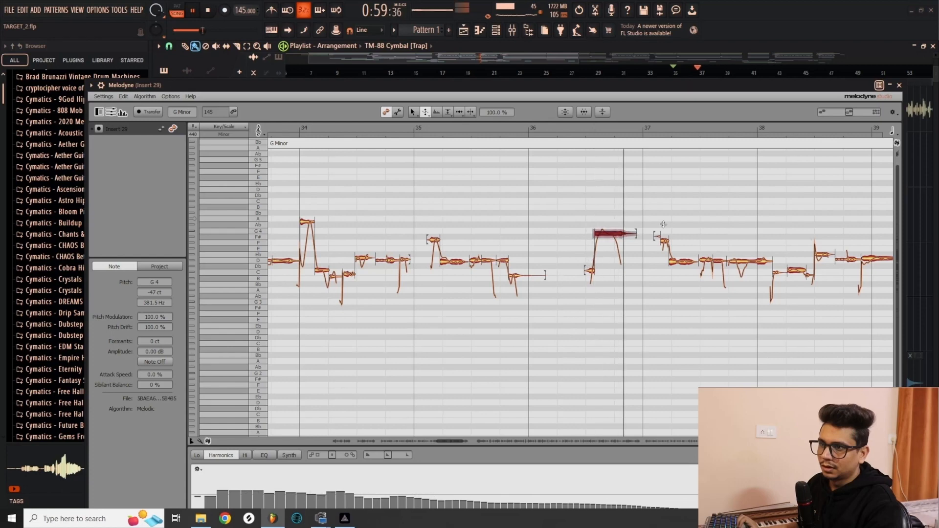
{"action": "key", "text": "space"}
Audition the G 4 note with its pitch modulation raised to 361 % and reset the modulation to 100 %.
{"action": "left_click_drag", "start_coordinate": [609, 233], "coordinate": [606, 105]}
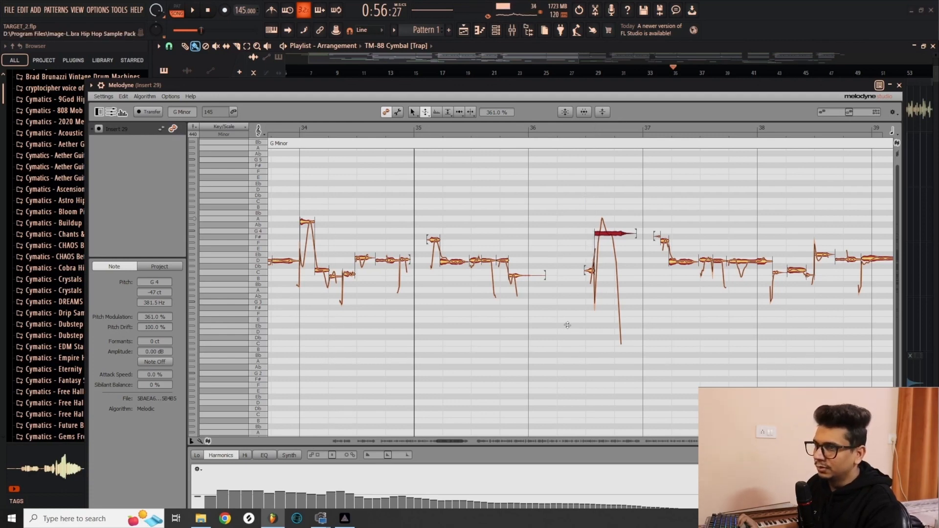
{"action": "key", "text": "space"}
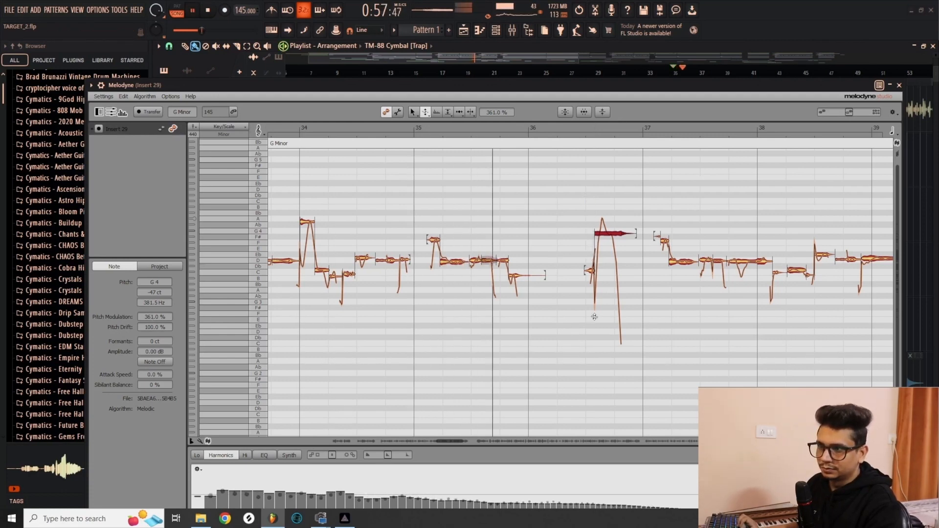
{"action": "key", "text": "space"}
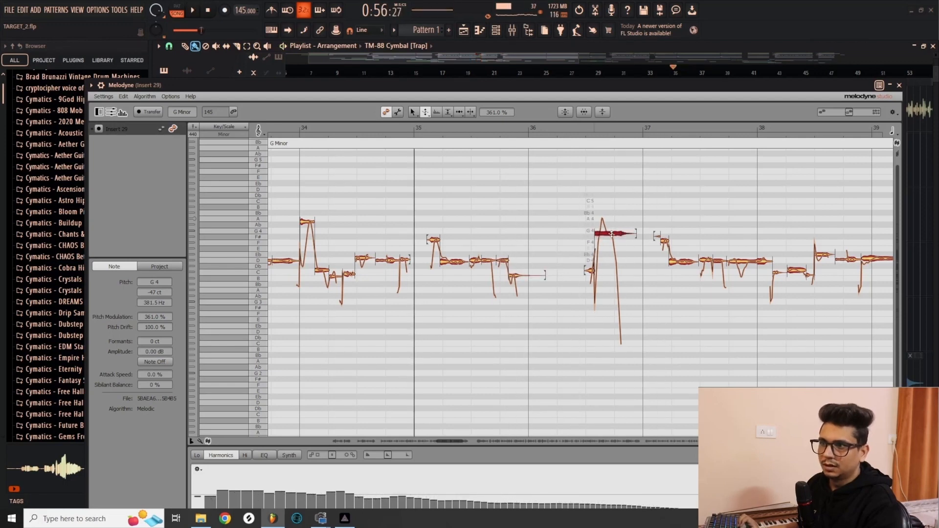
{"action": "double_click", "coordinate": [609, 233]}
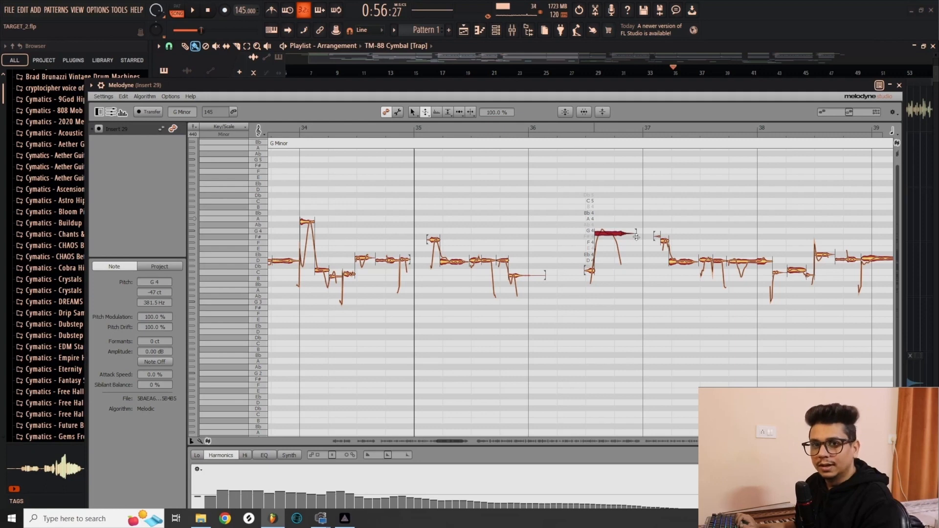
Try pitch drift values of -126 % and -150 % on the G 4 note and reset the drift to 100 %.
{"action": "left_click", "coordinate": [425, 112]}
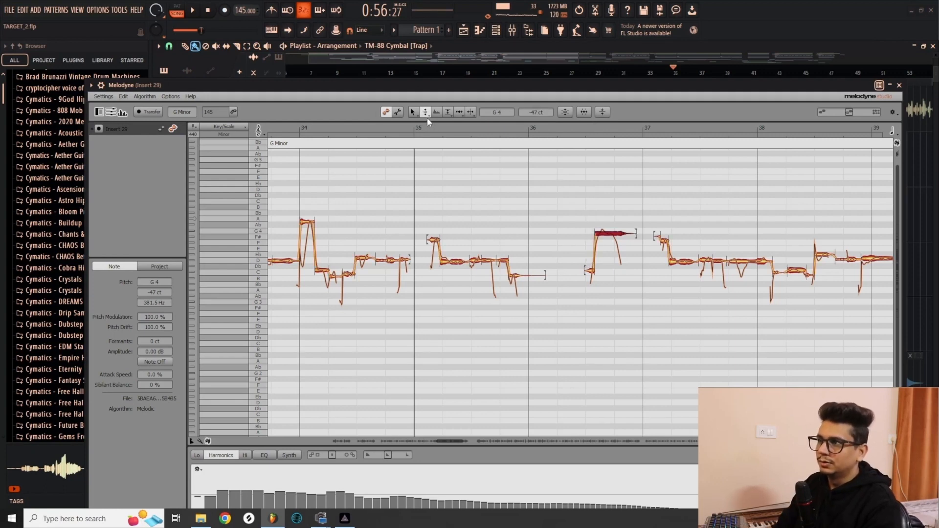
{"action": "mouse_move", "coordinate": [425, 113]}
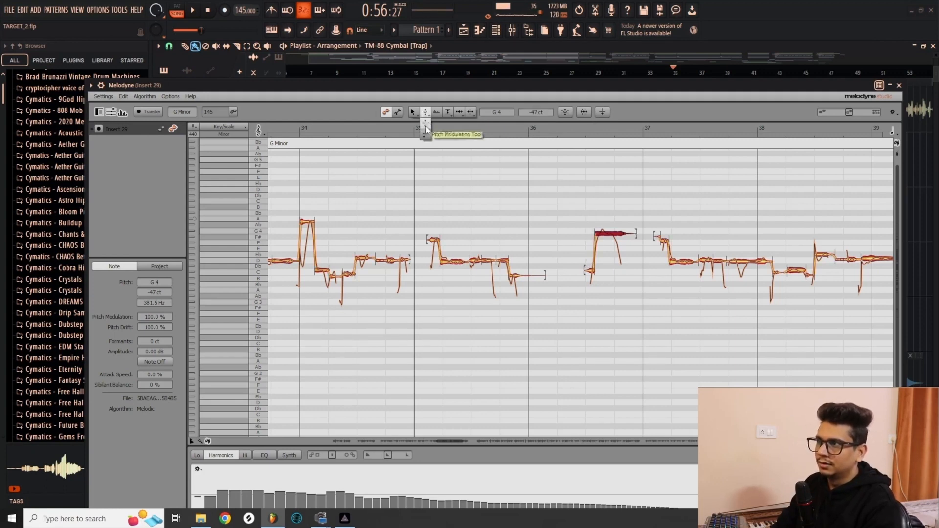
{"action": "left_click", "coordinate": [425, 134]}
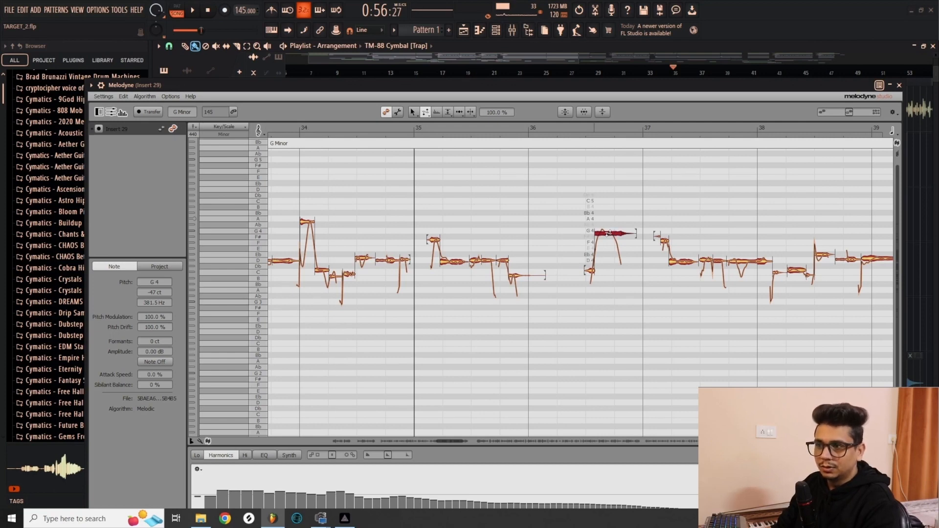
{"action": "left_click_drag", "start_coordinate": [607, 233], "coordinate": [583, 346]}
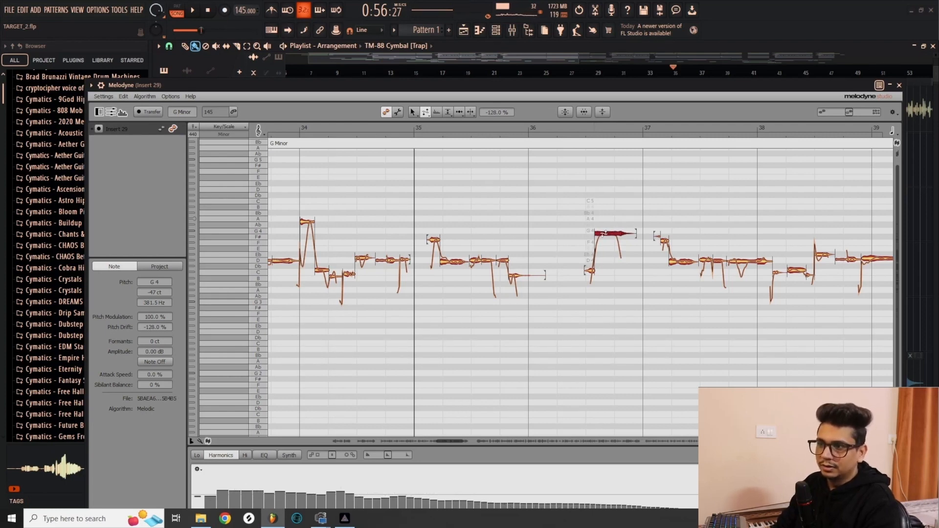
{"action": "mouse_move", "coordinate": [604, 233]}
{"action": "left_mouse_down"}
{"action": "mouse_move", "coordinate": [605, 257]}
{"action": "mouse_move", "coordinate": [609, 160]}
{"action": "mouse_move", "coordinate": [599, 254]}
{"action": "mouse_move", "coordinate": [600, 245]}
{"action": "left_mouse_up"}
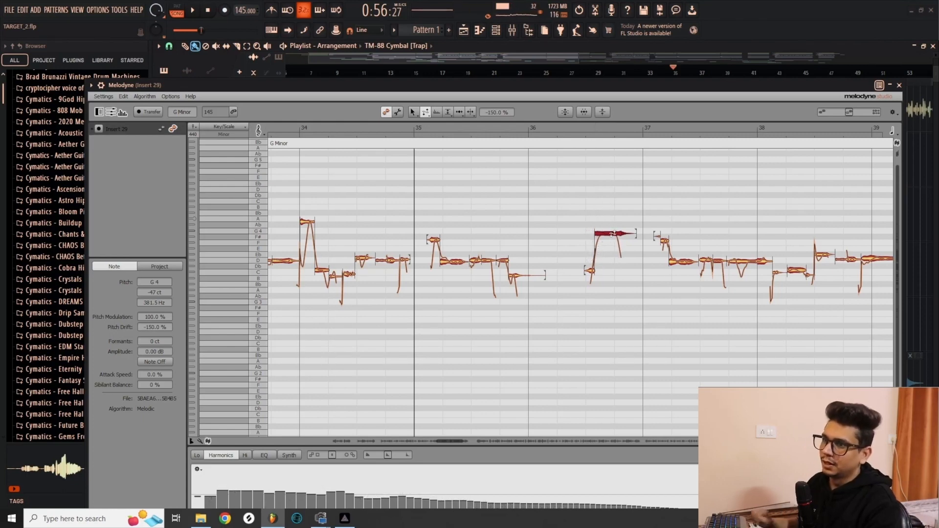
{"action": "double_click", "coordinate": [607, 232]}
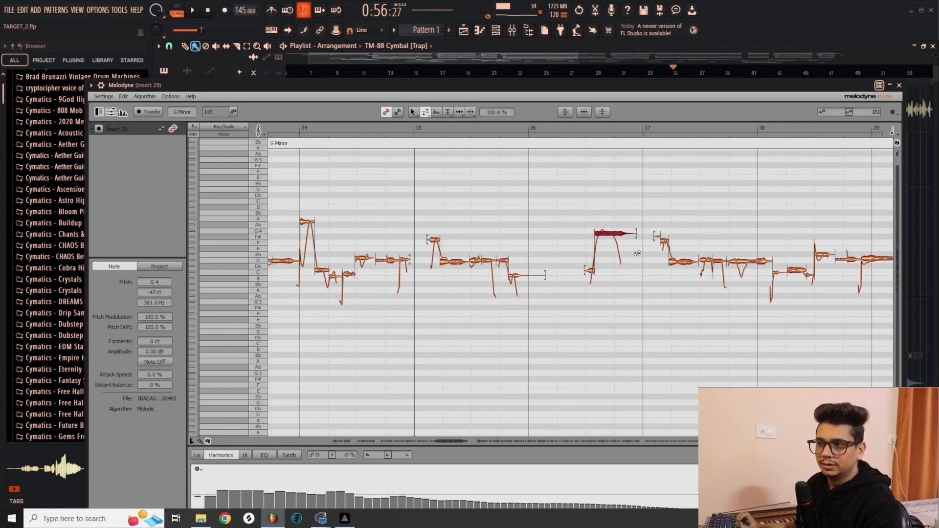
Raise the G 4 note's formants to +651 ct with the Formant Tool and play back the phrase.
{"action": "left_click", "coordinate": [433, 112]}
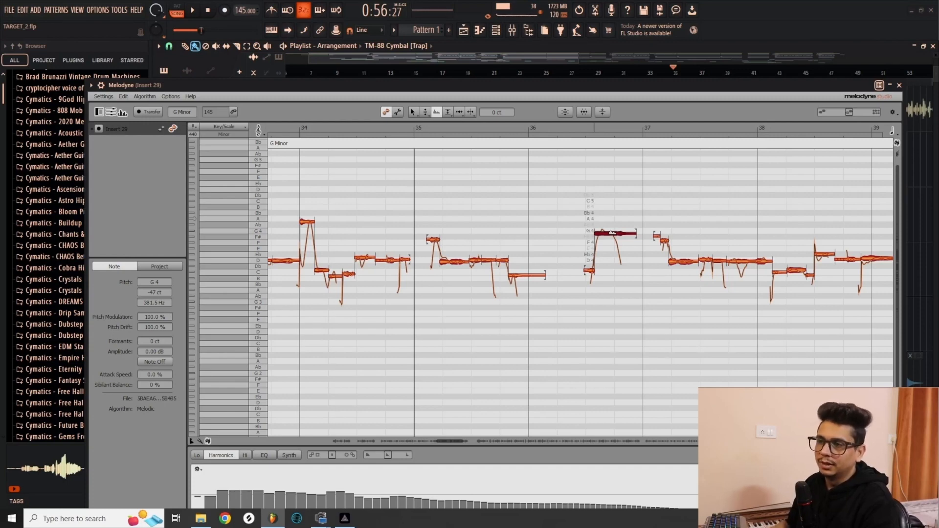
{"action": "left_click_drag", "start_coordinate": [611, 232], "coordinate": [608, 194]}
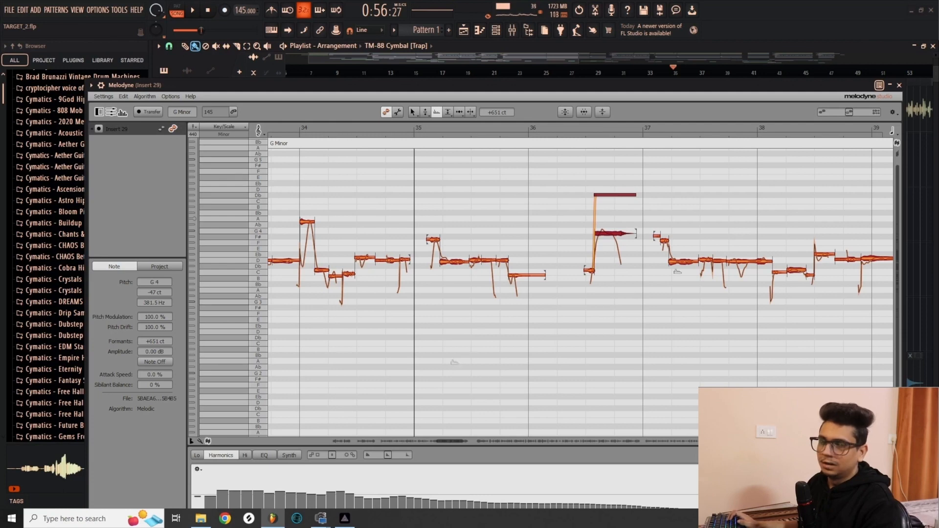
{"action": "key", "text": "space"}
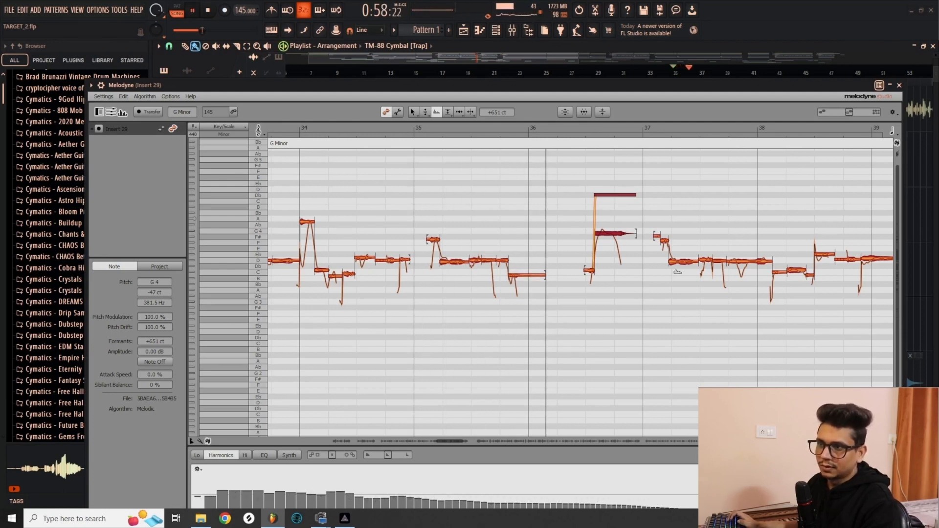
{"action": "key", "text": "space"}
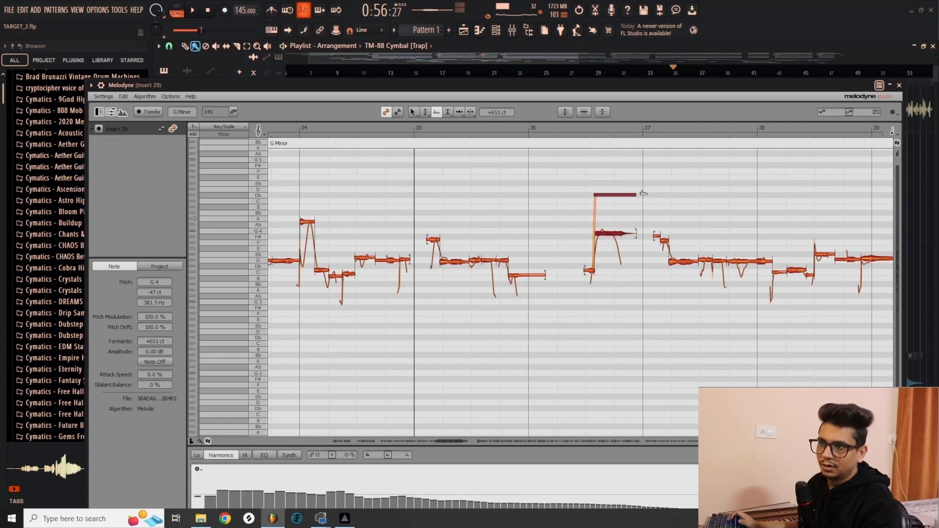
Lower the G 4 note's formants to -858 ct and play back the phrase.
{"action": "left_click_drag", "start_coordinate": [606, 194], "coordinate": [603, 284]}
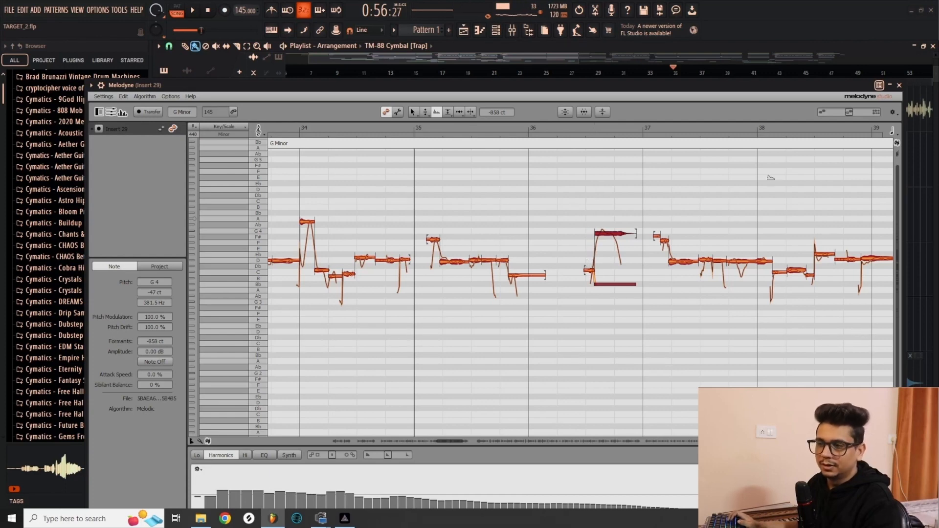
{"action": "key", "text": "space"}
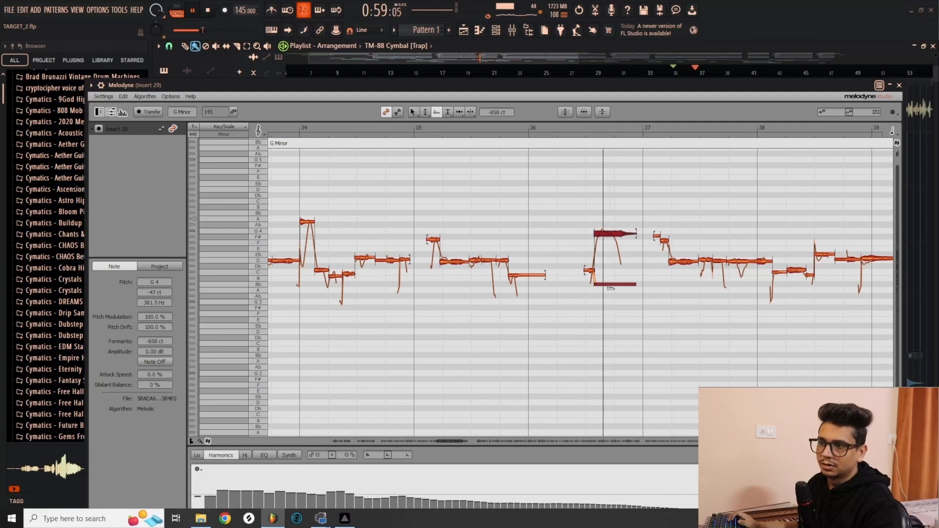
{"action": "key", "text": "space"}
Bring the G 4 note's formants back to 0 ct.
{"action": "left_click_drag", "start_coordinate": [610, 287], "coordinate": [620, 234]}
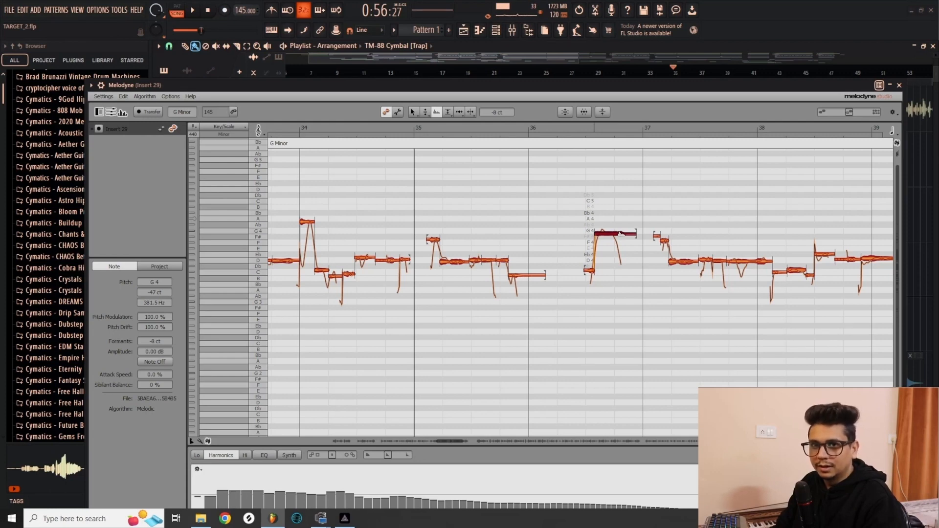
{"action": "left_click_drag", "start_coordinate": [620, 233], "coordinate": [622, 236]}
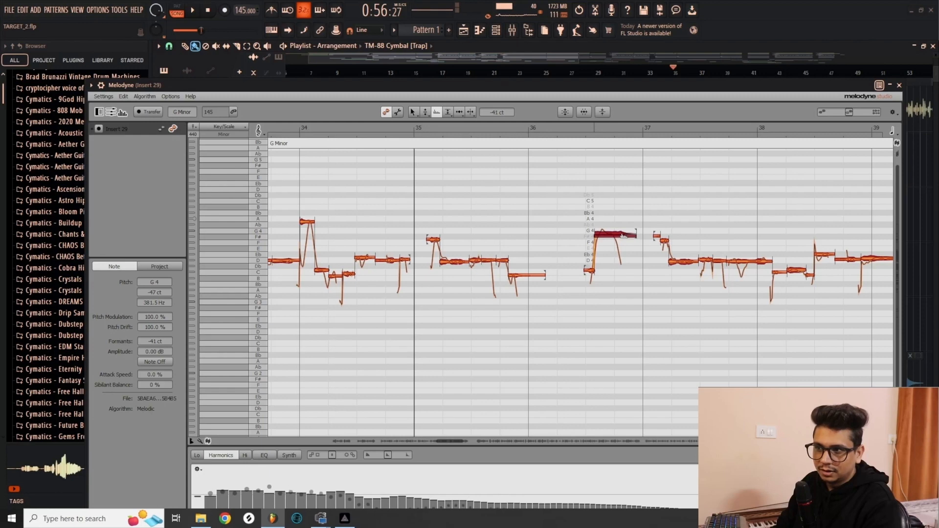
{"action": "double_click", "coordinate": [624, 235]}
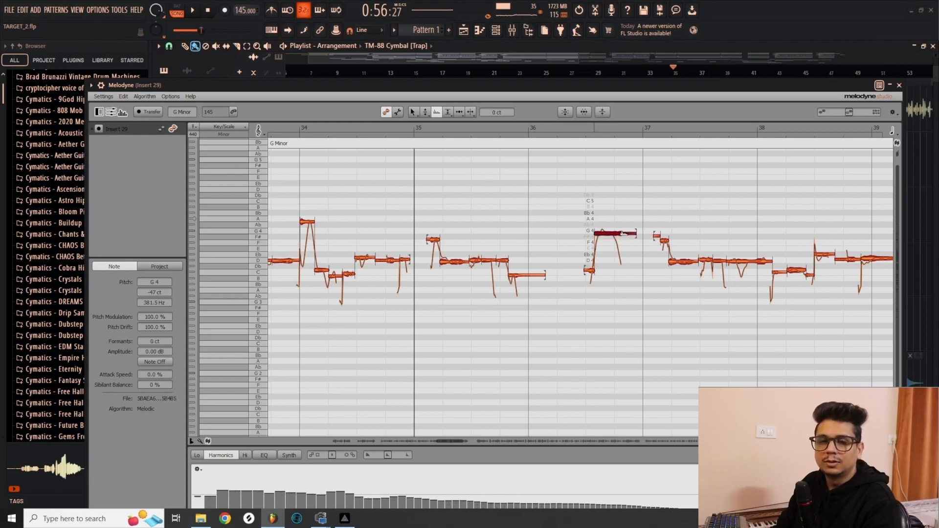
Raise the G 4 note's amplitude to +3.24 dB with the Amplitude Tool.
{"action": "left_click", "coordinate": [449, 112]}
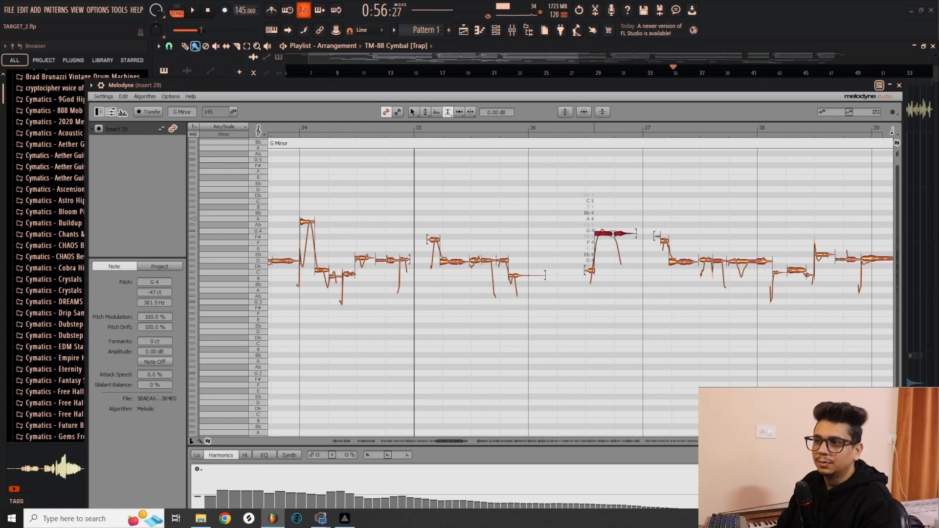
{"action": "mouse_move", "coordinate": [612, 234]}
{"action": "left_mouse_down"}
{"action": "mouse_move", "coordinate": [623, 197]}
{"action": "mouse_move", "coordinate": [623, 256]}
{"action": "mouse_move", "coordinate": [624, 244]}
{"action": "left_mouse_up"}
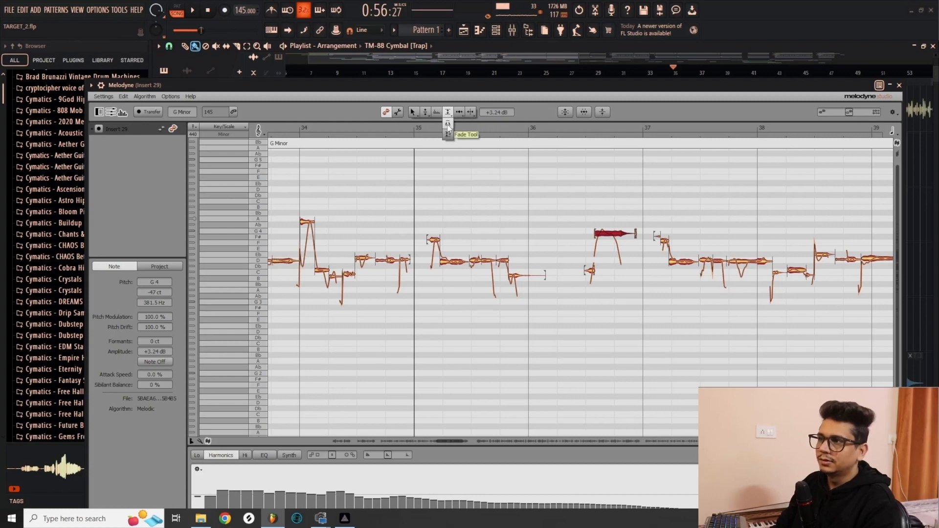
Activate the Sibilant Balance Tool and play back the phrase starting at bar 17.
{"action": "left_click", "coordinate": [447, 128]}
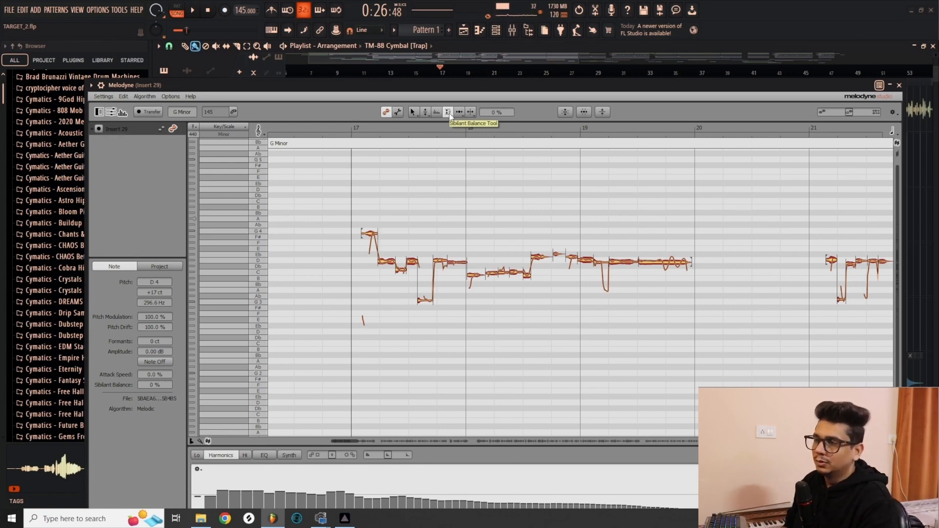
{"action": "left_click", "coordinate": [448, 112]}
{"action": "key", "text": "space"}
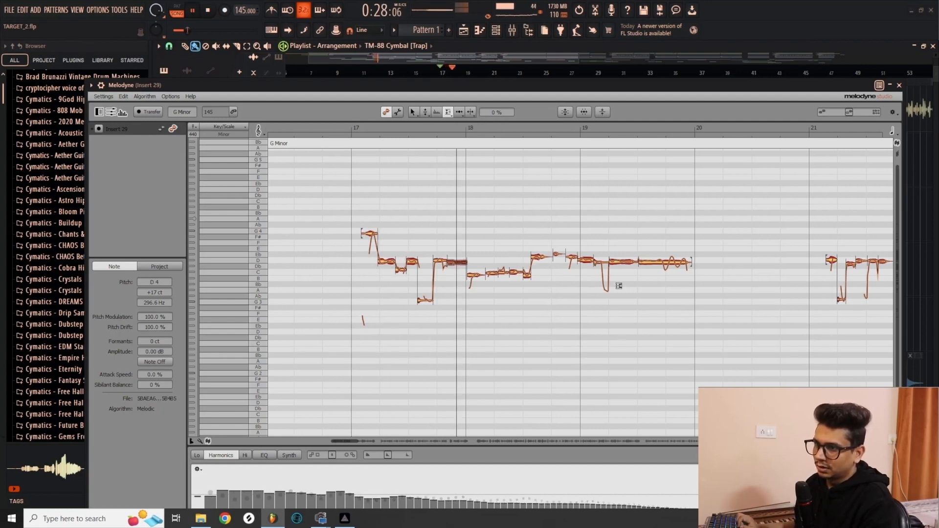
{"action": "key", "text": "space"}
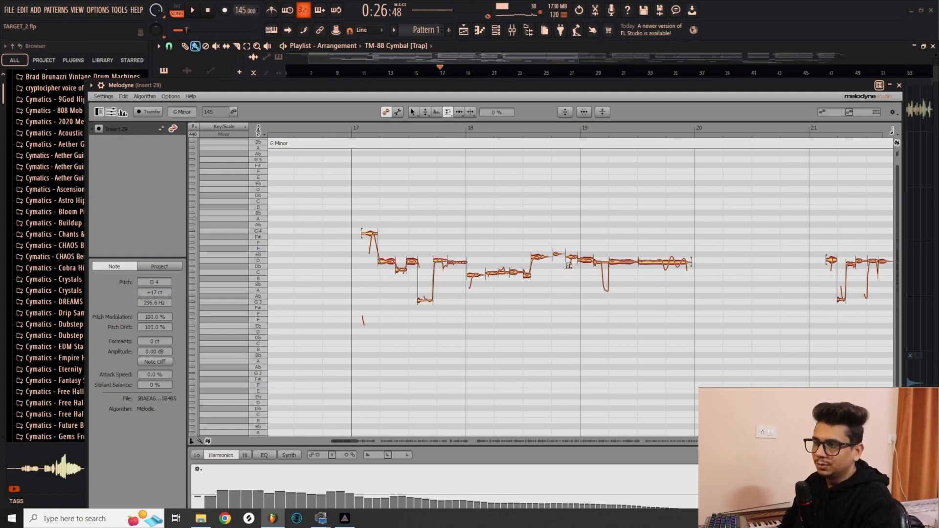
Try adjusting the sibilant balance of the D 4 note just before bar 18 and reset it to 0 %.
{"action": "mouse_move", "coordinate": [345, 445]}
{"action": "left_mouse_down"}
{"action": "mouse_move", "coordinate": [372, 447]}
{"action": "mouse_move", "coordinate": [345, 446]}
{"action": "left_mouse_up"}
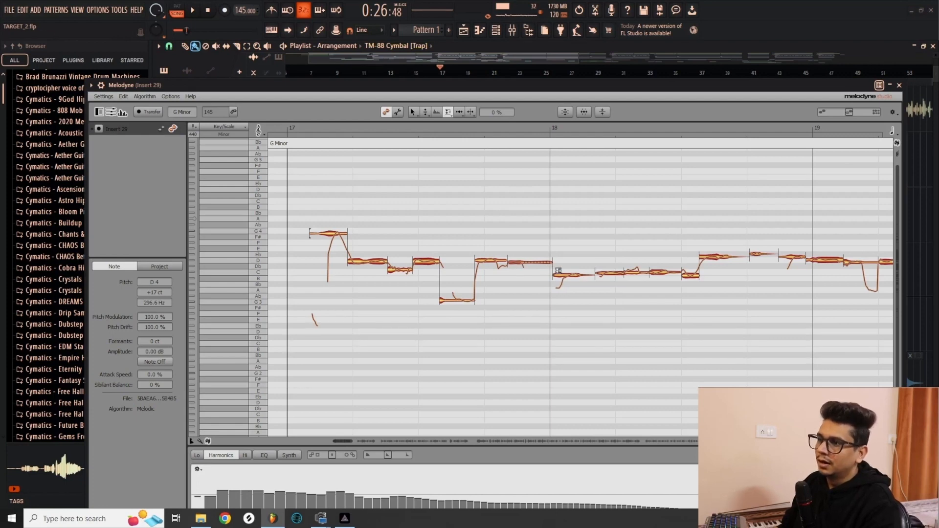
{"action": "left_click", "coordinate": [534, 261]}
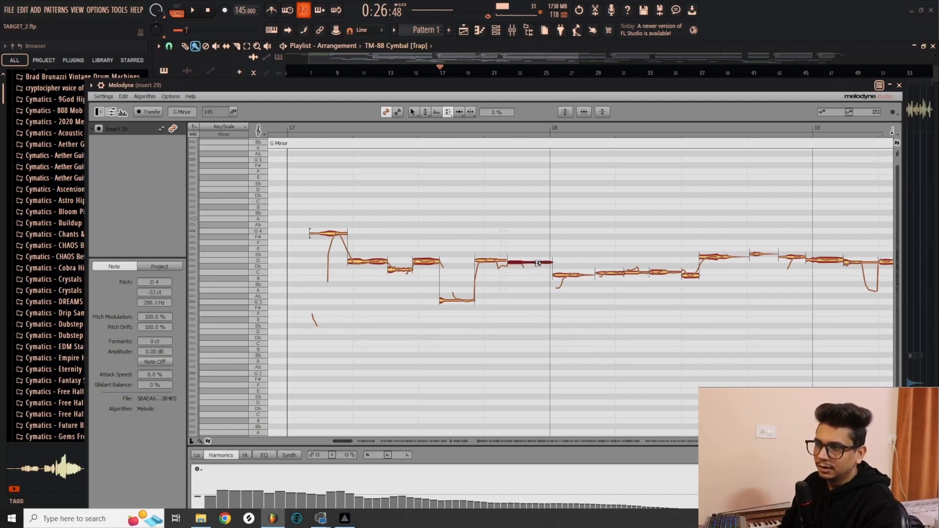
{"action": "left_click_drag", "start_coordinate": [538, 263], "coordinate": [536, 294]}
{"action": "double_click", "coordinate": [523, 264]}
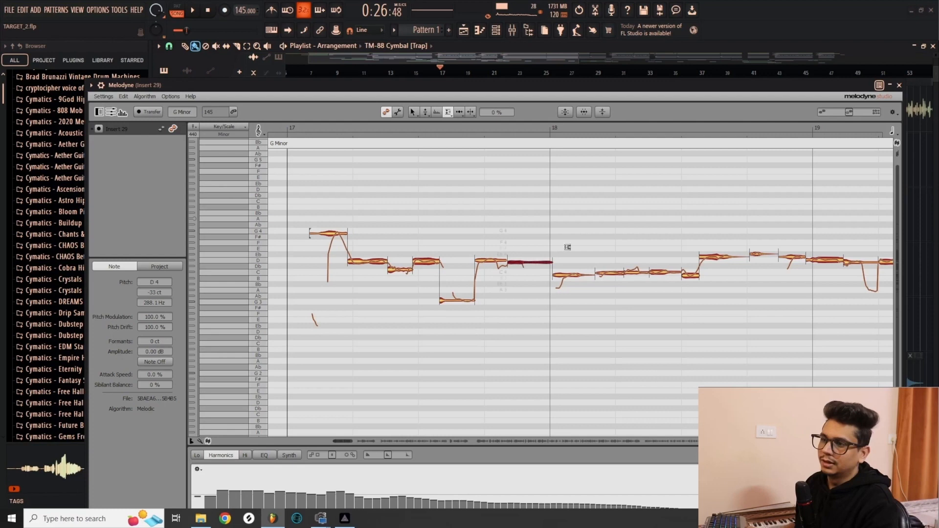
Stretch the G 4 note after bar 17 with the timing tool so that it starts before the bar line.
{"action": "left_click", "coordinate": [460, 112]}
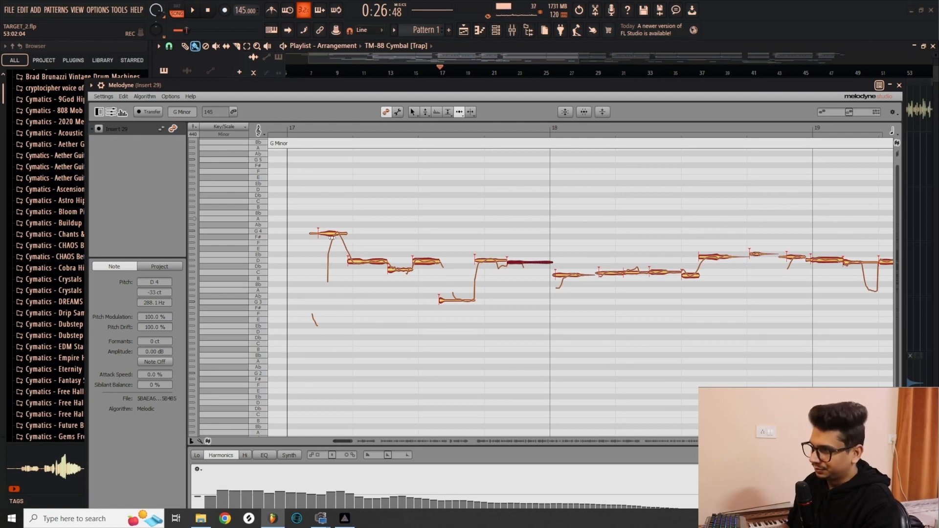
{"action": "left_click", "coordinate": [331, 234]}
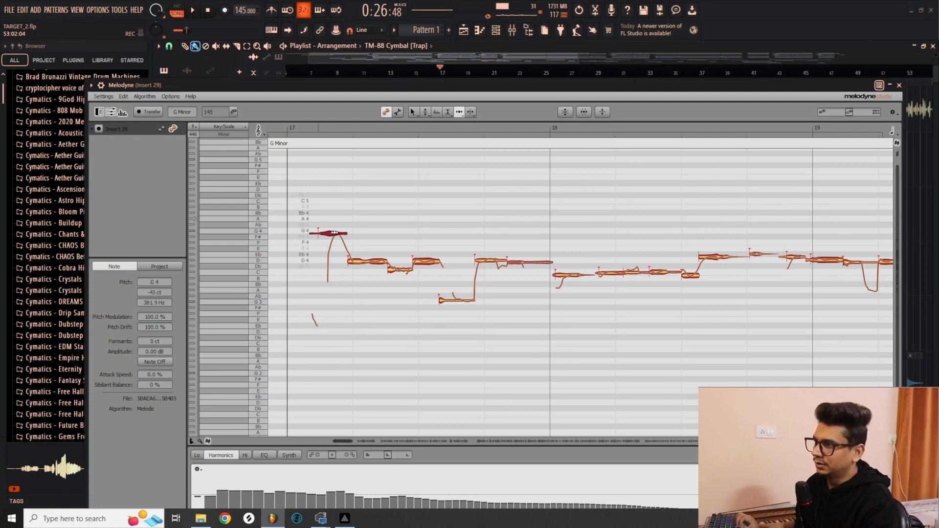
{"action": "left_click_drag", "start_coordinate": [311, 234], "coordinate": [276, 236]}
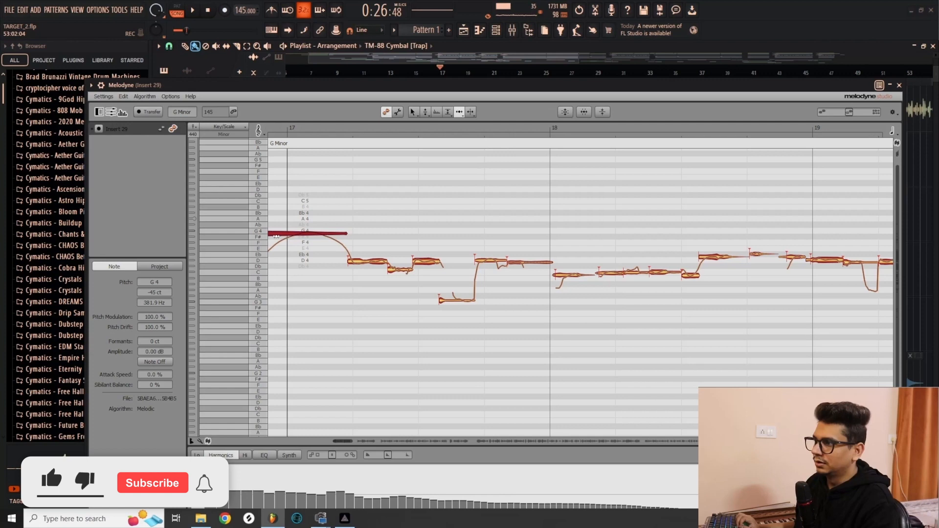
{"action": "left_click_drag", "start_coordinate": [344, 442], "coordinate": [341, 442]}
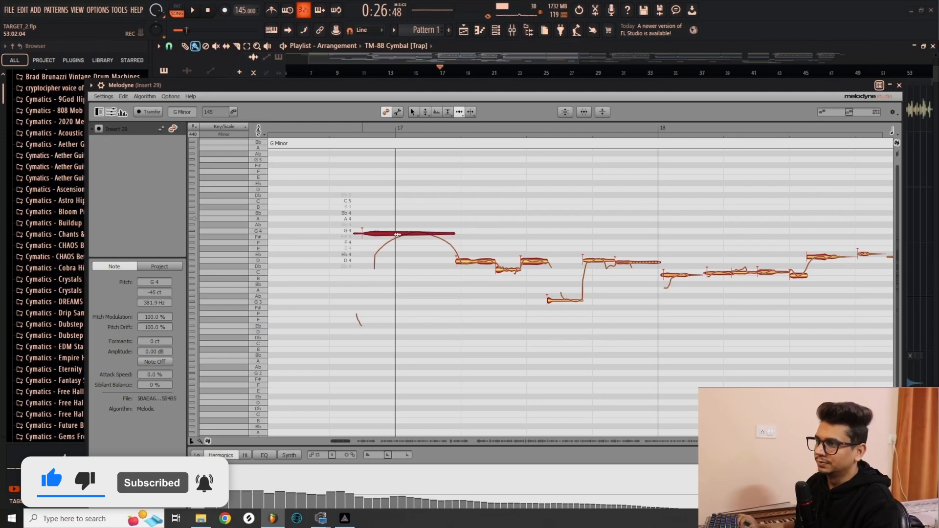
Undo the G 4 note's stretch and play back the phrase.
{"action": "key", "text": "ctrl+z"}
{"action": "key", "text": "space"}
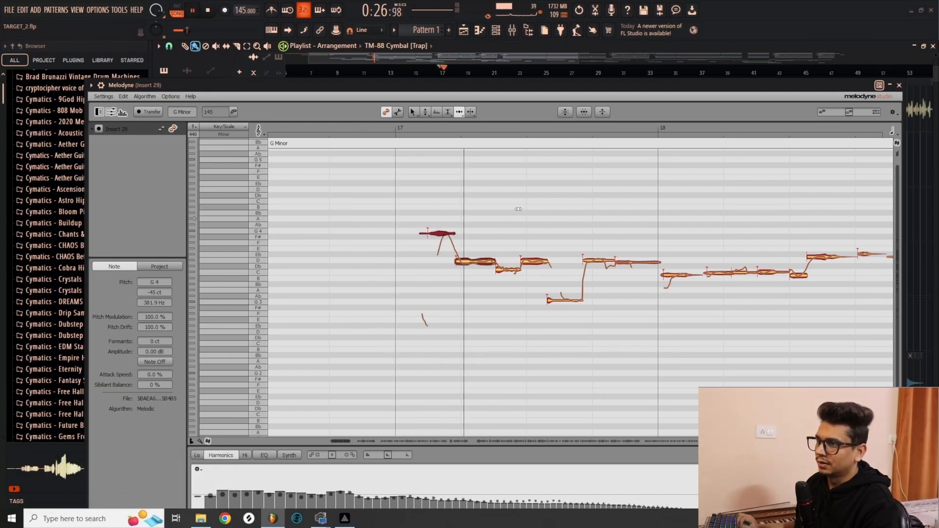
{"action": "key", "text": "space"}
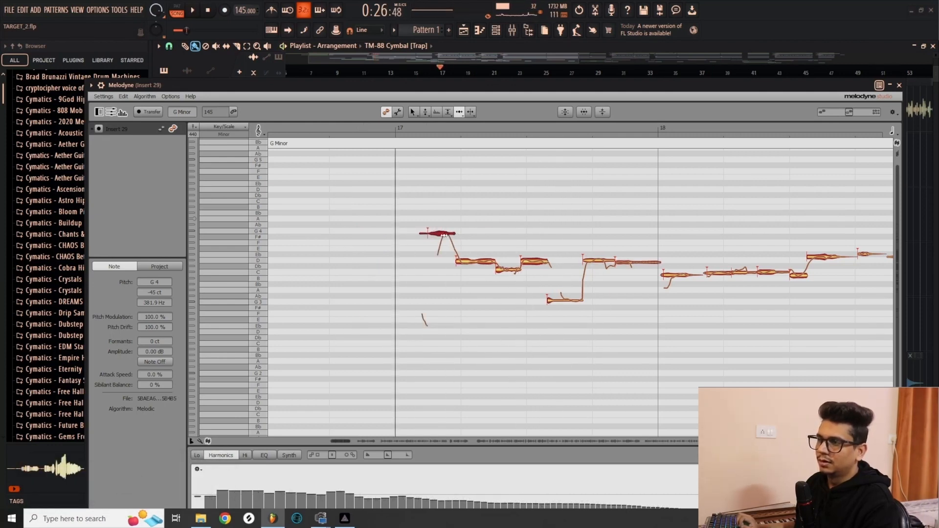
Redo the G 4 note's stretch and play back the phrase from about bar 15 in the playlist.
{"action": "key", "text": "ctrl+shift+z"}
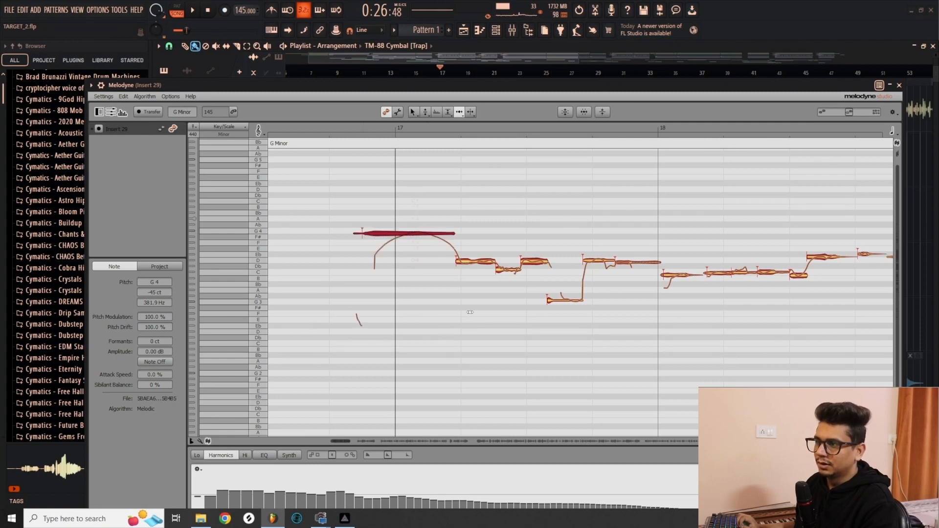
{"action": "left_click_drag", "start_coordinate": [440, 68], "coordinate": [414, 73]}
{"action": "key", "text": "space"}
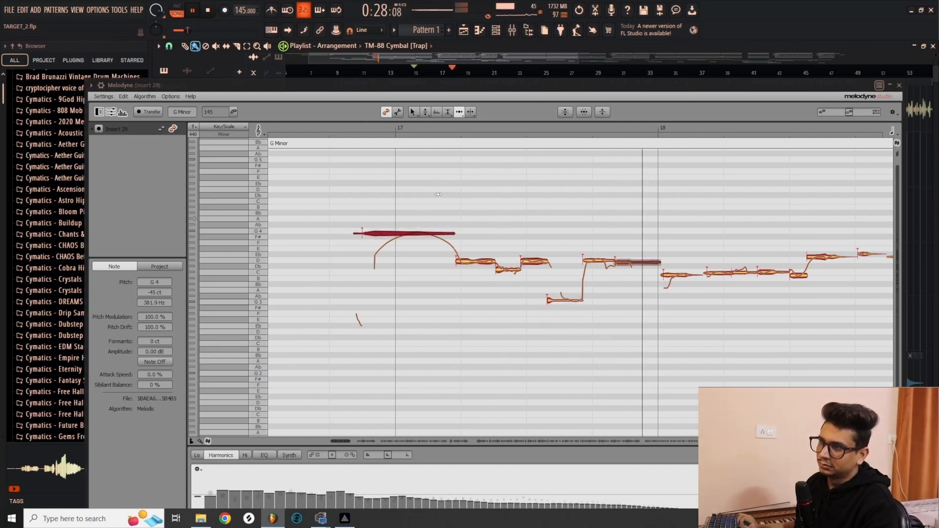
{"action": "key", "text": "space"}
Shorten the stretched G 4 note so it starts after bar 17, and finely shift its start slightly earlier.
{"action": "left_click", "coordinate": [376, 236]}
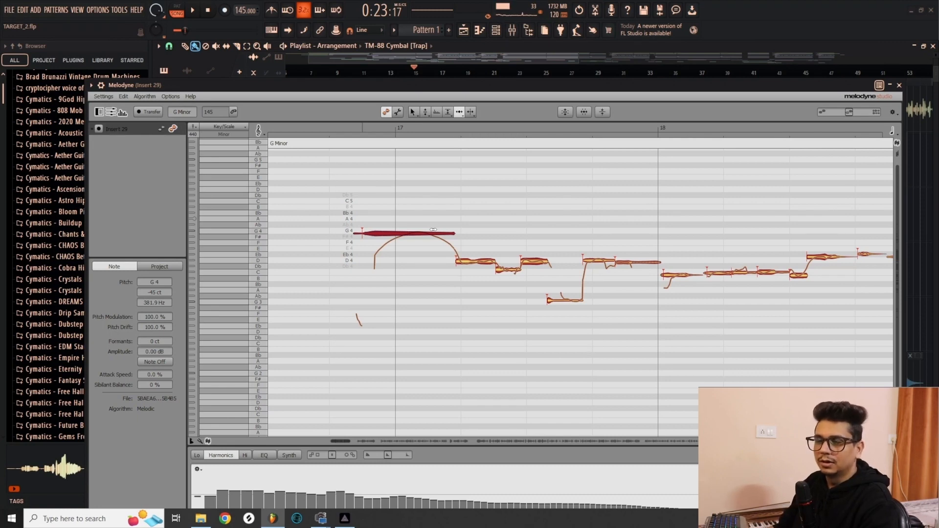
{"action": "left_click_drag", "start_coordinate": [368, 233], "coordinate": [436, 232]}
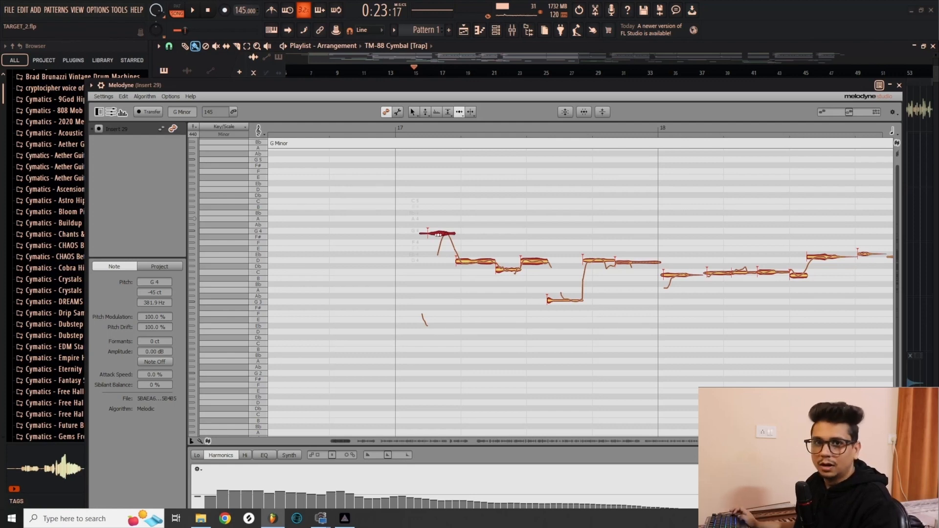
{"action": "left_click", "coordinate": [438, 235], "text": "alt"}
{"action": "left_click_drag", "start_coordinate": [438, 234], "coordinate": [435, 235]}
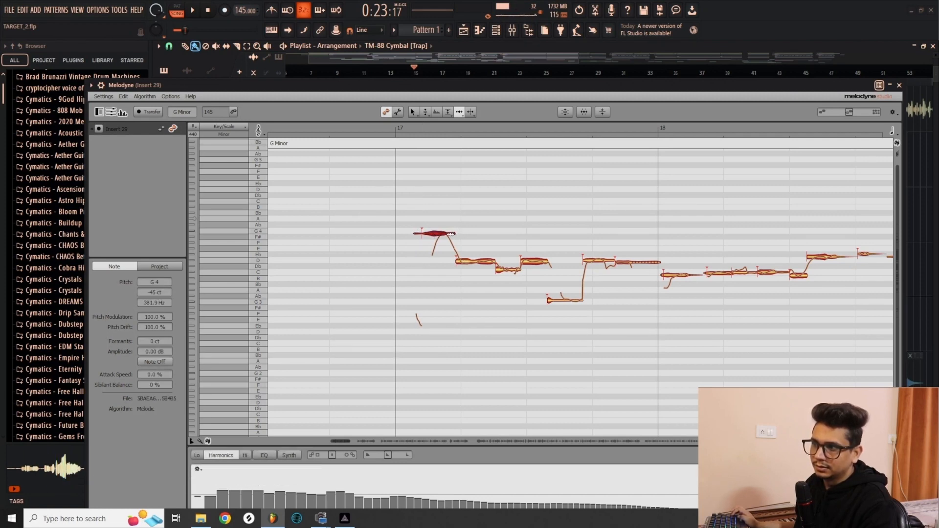
Select the D 4 note following the G 4 note and raise its attack speed to 100 % with the Attack Speed Tool.
{"action": "mouse_move", "coordinate": [462, 258]}
{"action": "left_mouse_down"}
{"action": "mouse_move", "coordinate": [455, 261]}
{"action": "mouse_move", "coordinate": [464, 262]}
{"action": "left_mouse_up"}
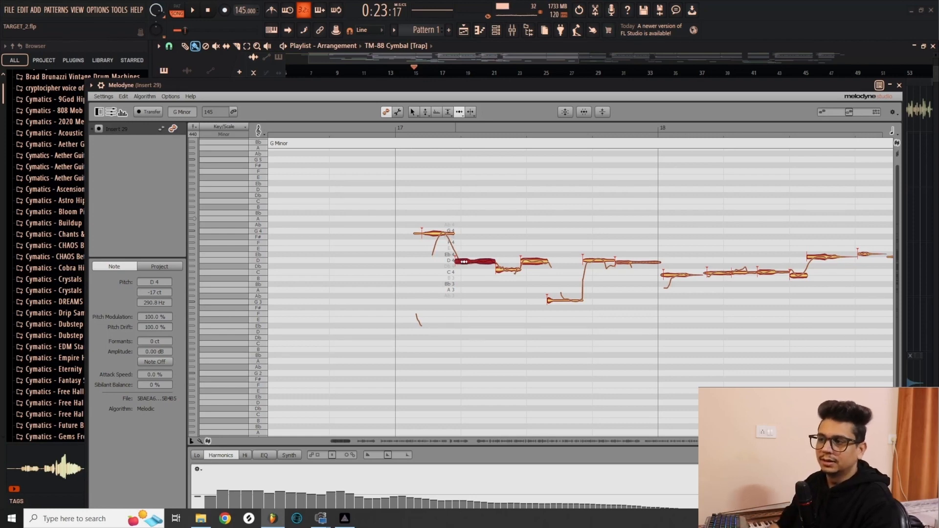
{"action": "left_click_drag", "start_coordinate": [464, 262], "coordinate": [465, 262]}
{"action": "mouse_move", "coordinate": [460, 113]}
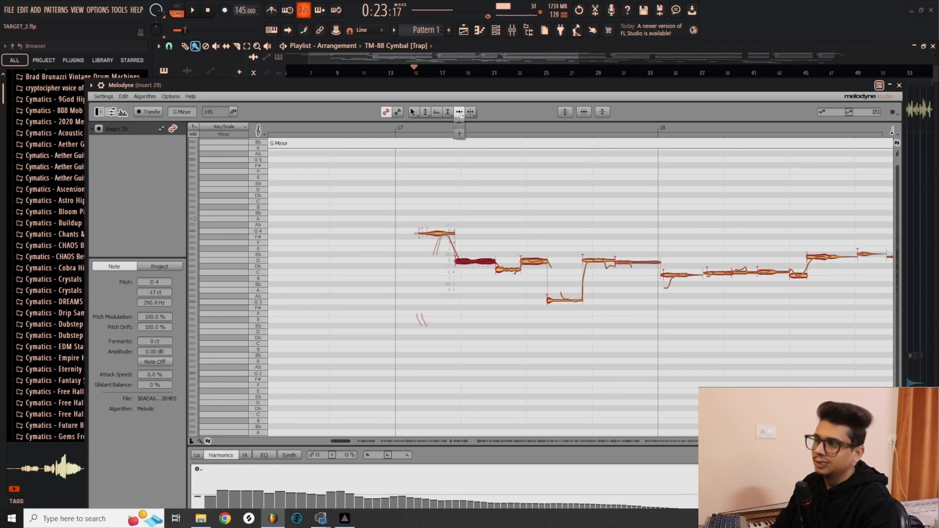
{"action": "left_click", "coordinate": [460, 125]}
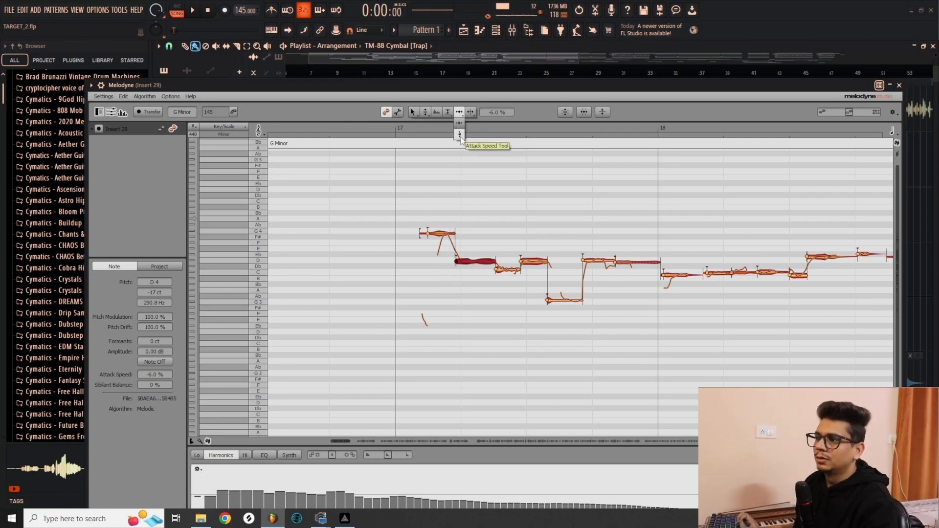
{"action": "left_click", "coordinate": [459, 134]}
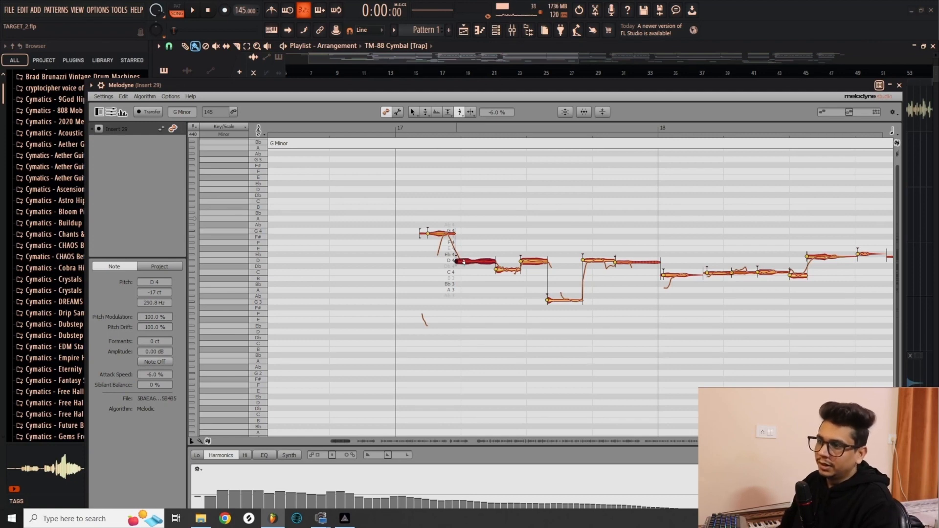
{"action": "left_click_drag", "start_coordinate": [464, 261], "coordinate": [473, 197]}
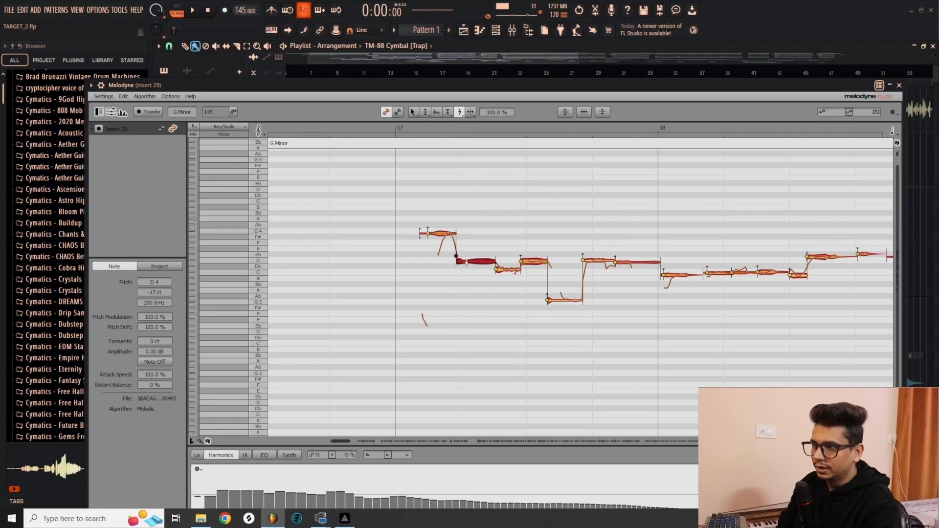
Bring the D 4 note's attack speed back to 0 % and play back the phrase.
{"action": "left_click", "coordinate": [457, 263]}
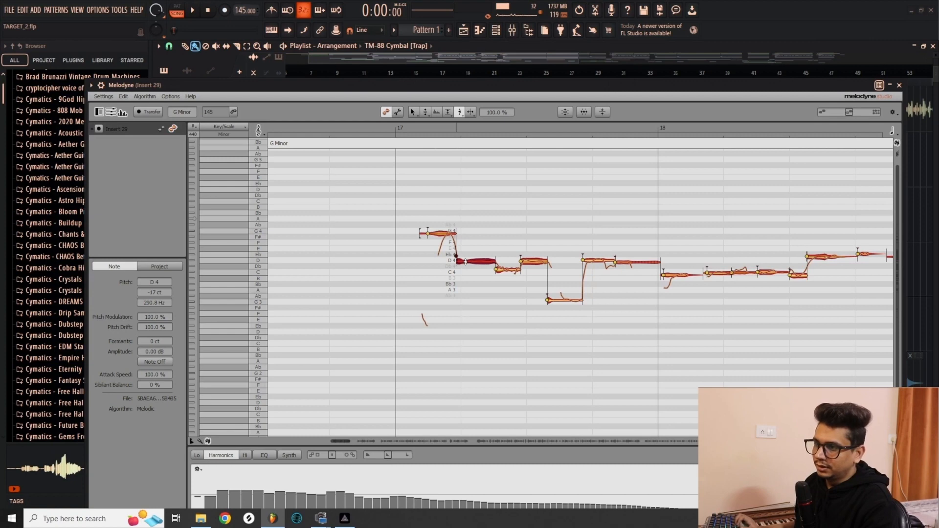
{"action": "key", "text": "space"}
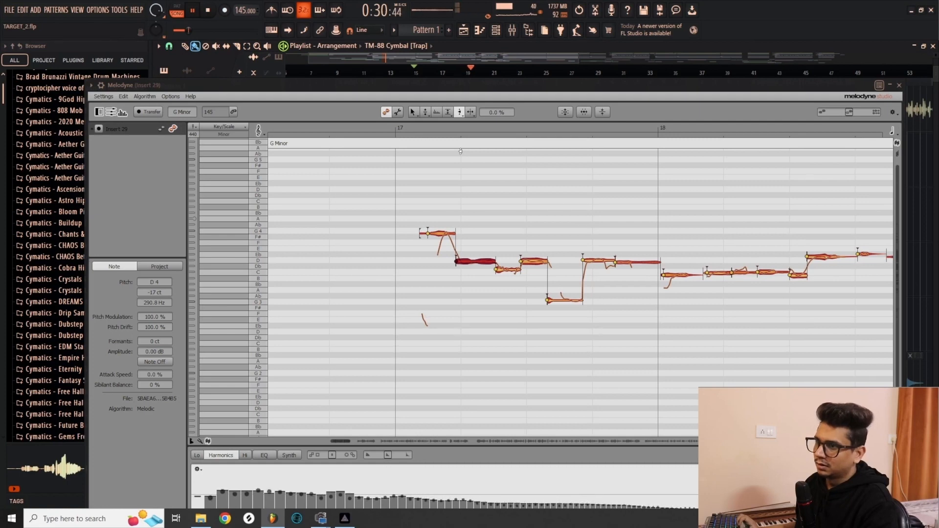
{"action": "key", "text": "space"}
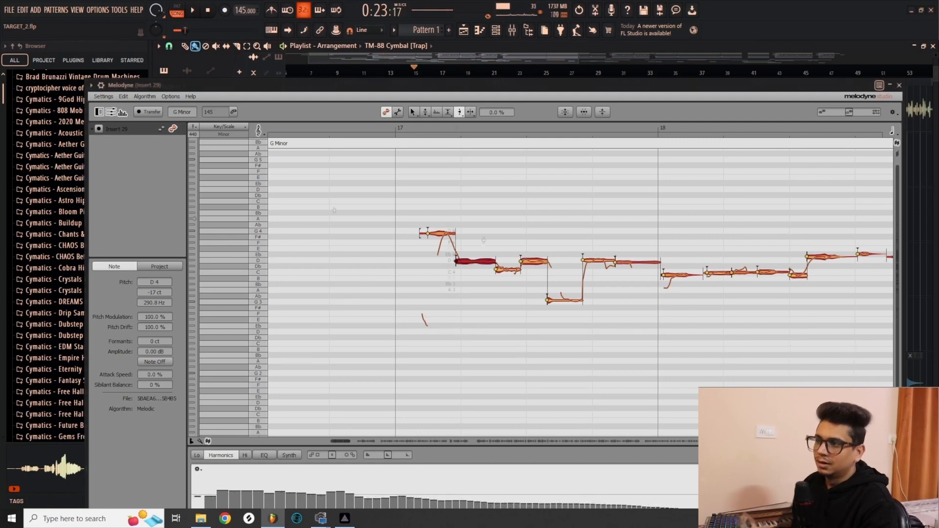
Raise the D 4 note's attack speed to 100 % again and play back the phrase for comparison.
{"action": "left_click_drag", "start_coordinate": [483, 240], "coordinate": [480, 201]}
{"action": "key", "text": "space"}
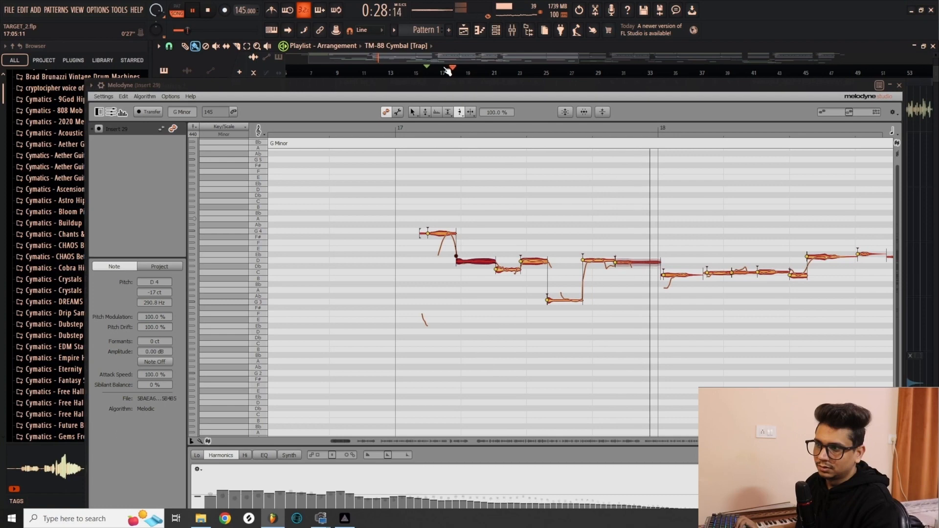
{"action": "key", "text": "space"}
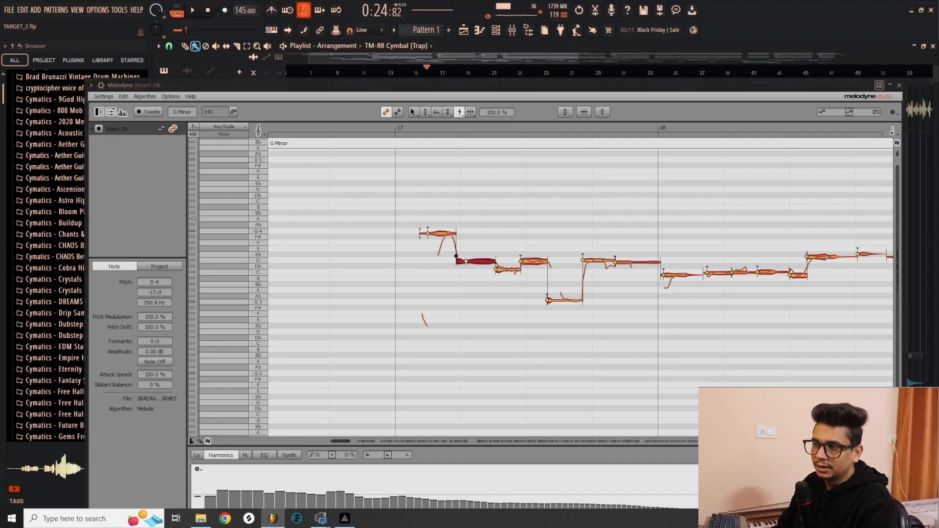
Lower the D 4 note's attack speed to -93 %, play back the phrase and undo the change.
{"action": "left_click_drag", "start_coordinate": [466, 261], "coordinate": [470, 264]}
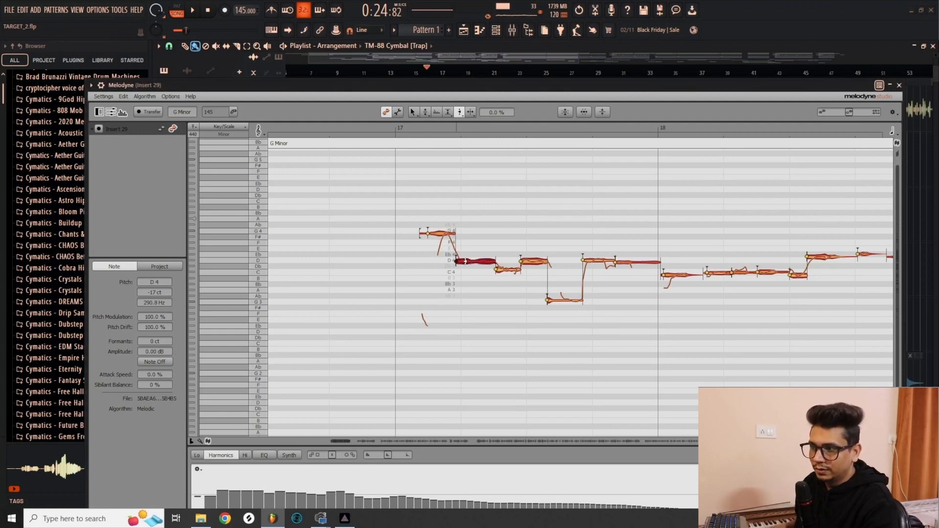
{"action": "left_click_drag", "start_coordinate": [465, 261], "coordinate": [466, 307]}
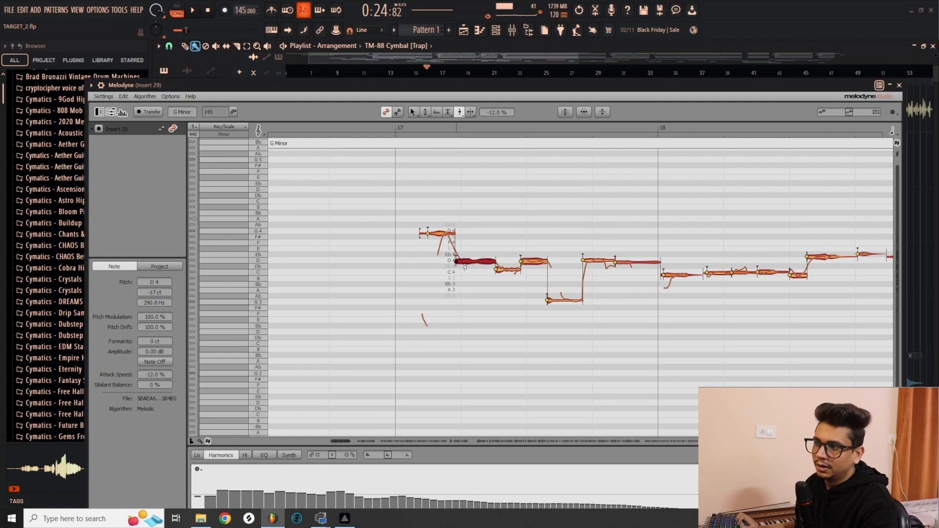
{"action": "key", "text": "space"}
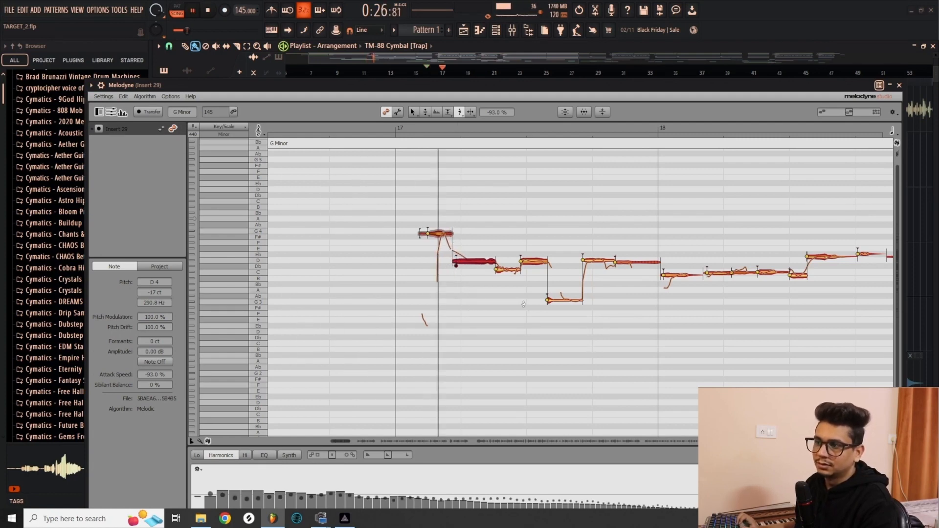
{"action": "key", "text": "space"}
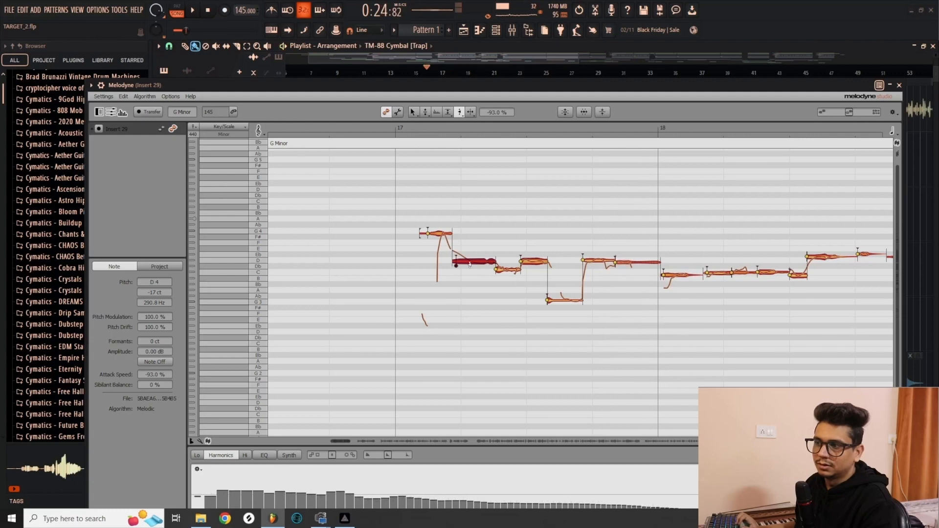
{"action": "key", "text": "ctrl+z"}
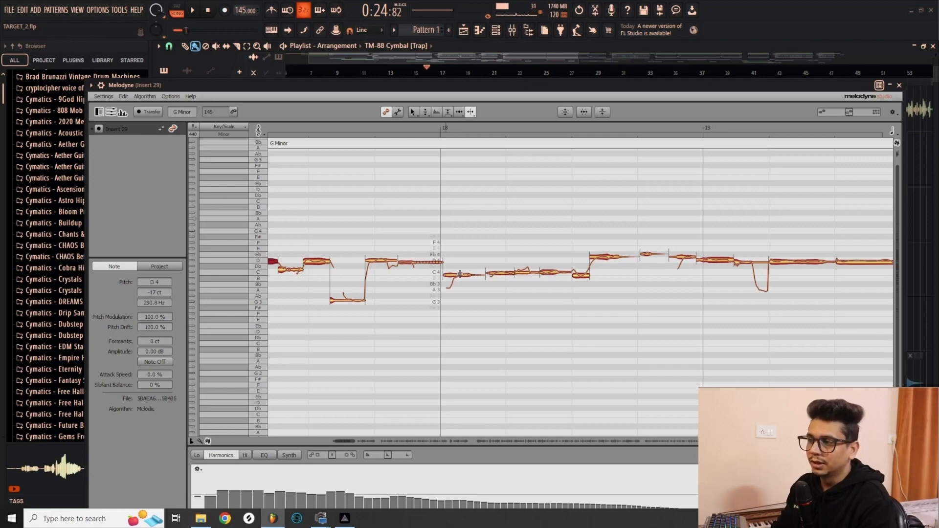
Split the C 4 note at the start of bar 18 into separate notes with the note separation tool.
{"action": "left_click", "coordinate": [459, 273]}
{"action": "left_click_drag", "start_coordinate": [459, 274], "coordinate": [459, 274]}
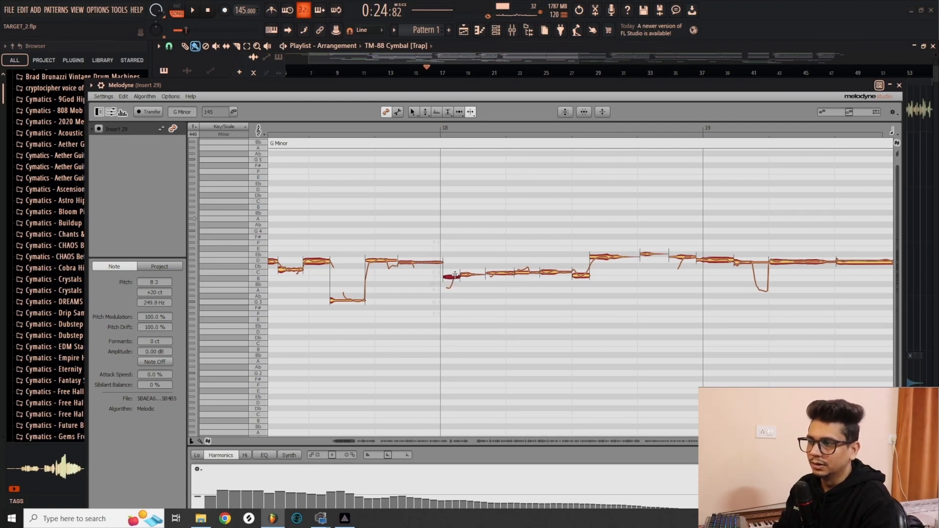
{"action": "left_click_drag", "start_coordinate": [455, 275], "coordinate": [453, 290]}
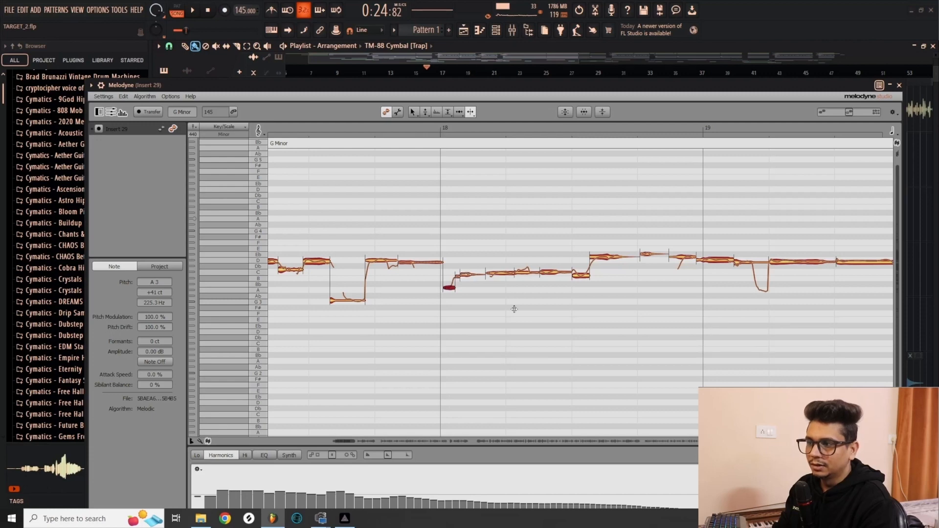
{"action": "left_click", "coordinate": [468, 272]}
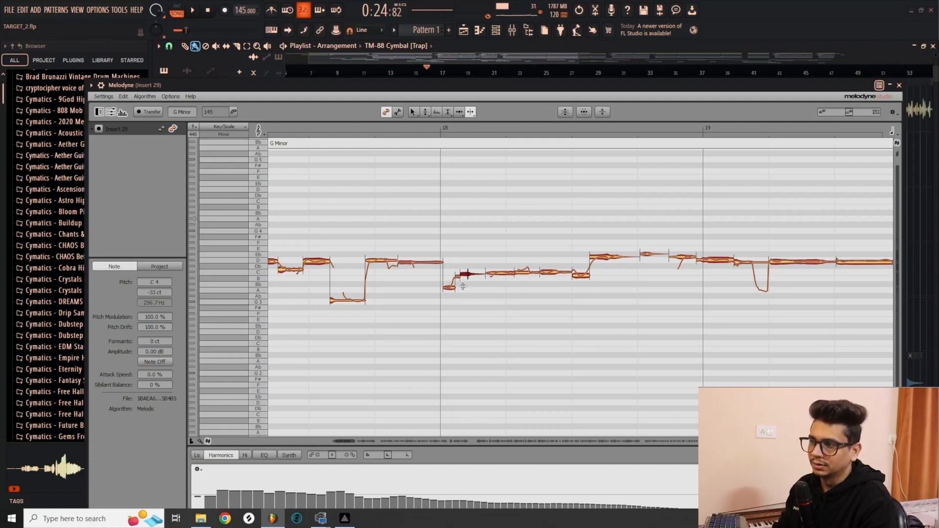
{"action": "left_click", "coordinate": [490, 290]}
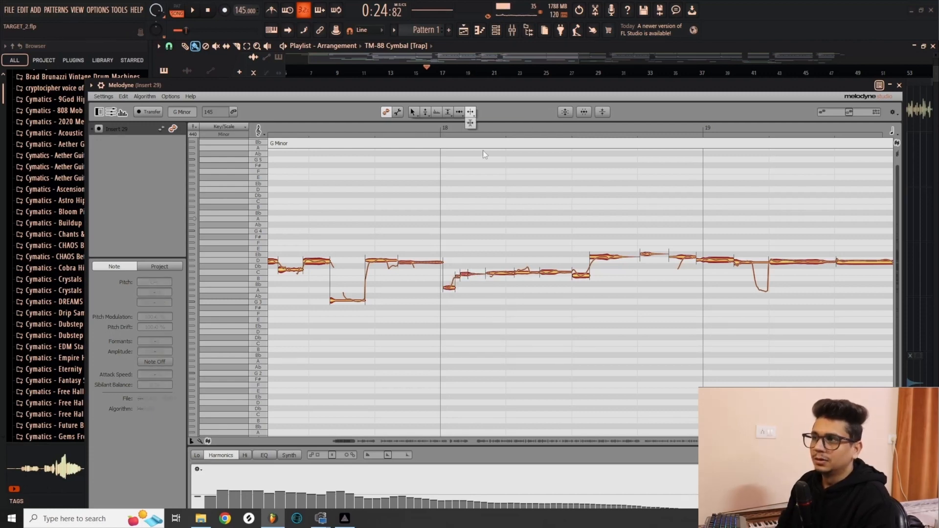
Change the separation type between the D 4 note ending at bar 18 and the A 3 note following it.
{"action": "left_click", "coordinate": [472, 125]}
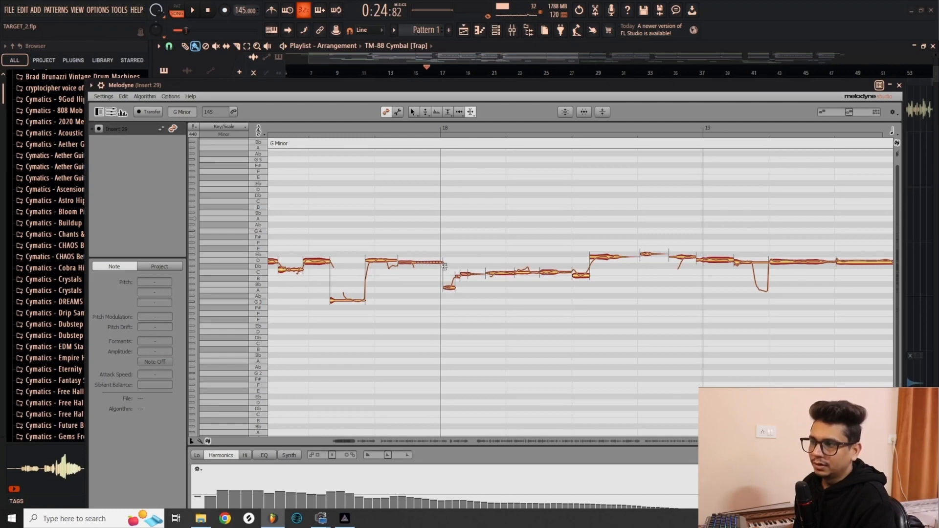
{"action": "left_click", "coordinate": [442, 276]}
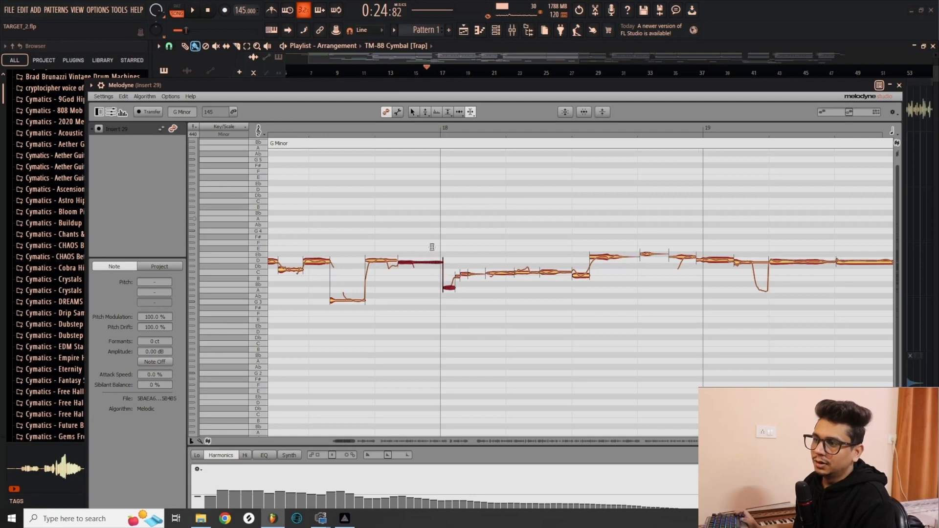
{"action": "left_click_drag", "start_coordinate": [431, 247], "coordinate": [448, 297]}
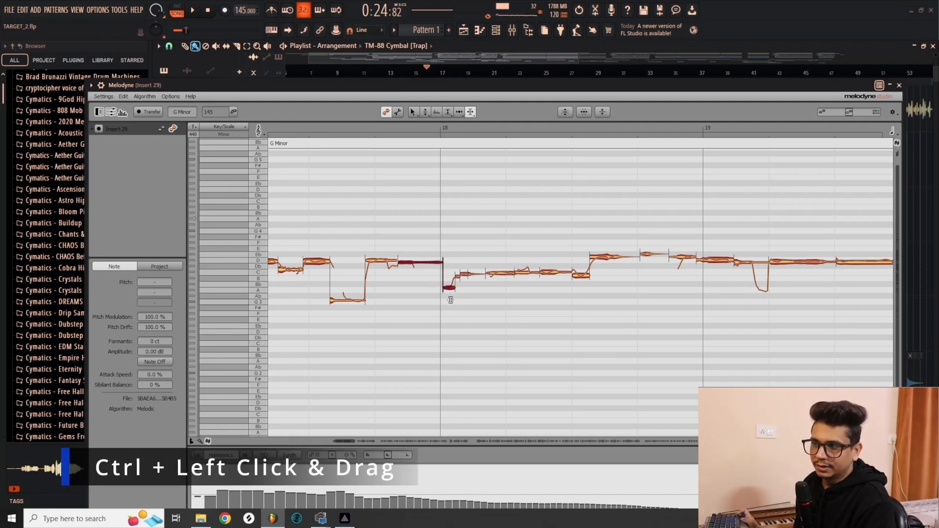
{"action": "double_click", "coordinate": [442, 275]}
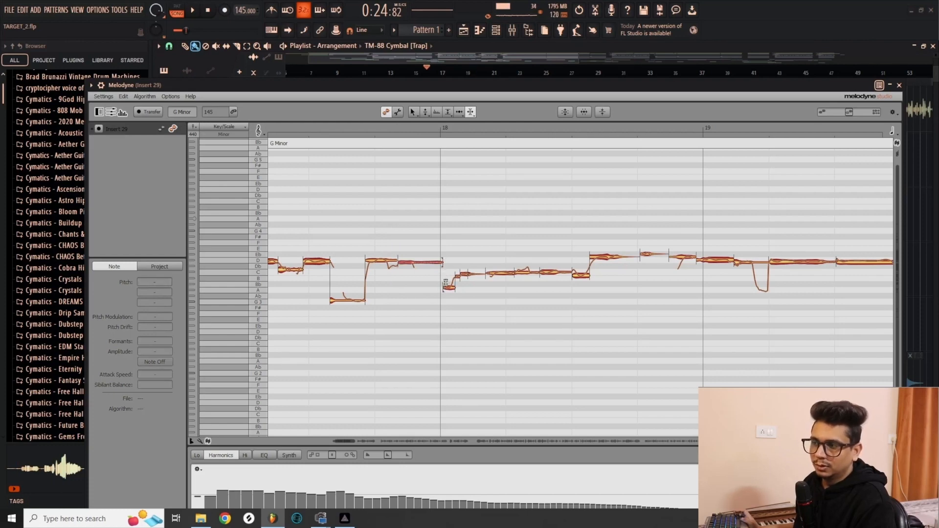